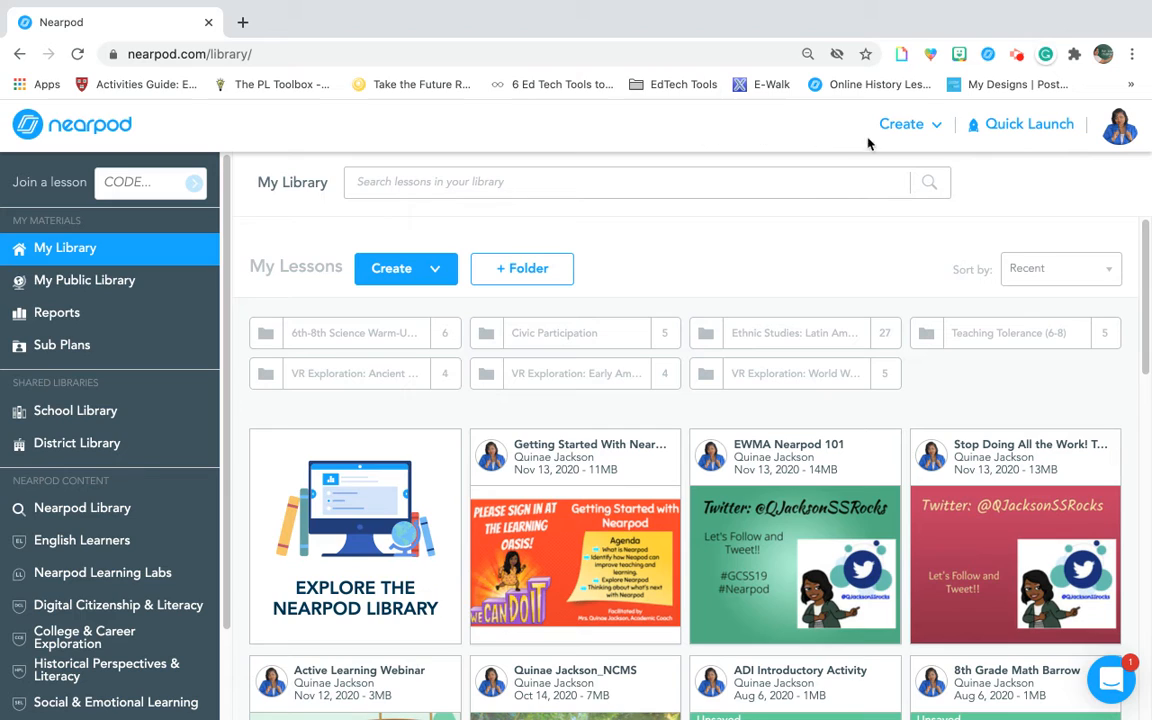
Create a new lesson and enter "Sample Lesson" as its title in the lesson details
{"action": "left_click", "coordinate": [937, 131]}
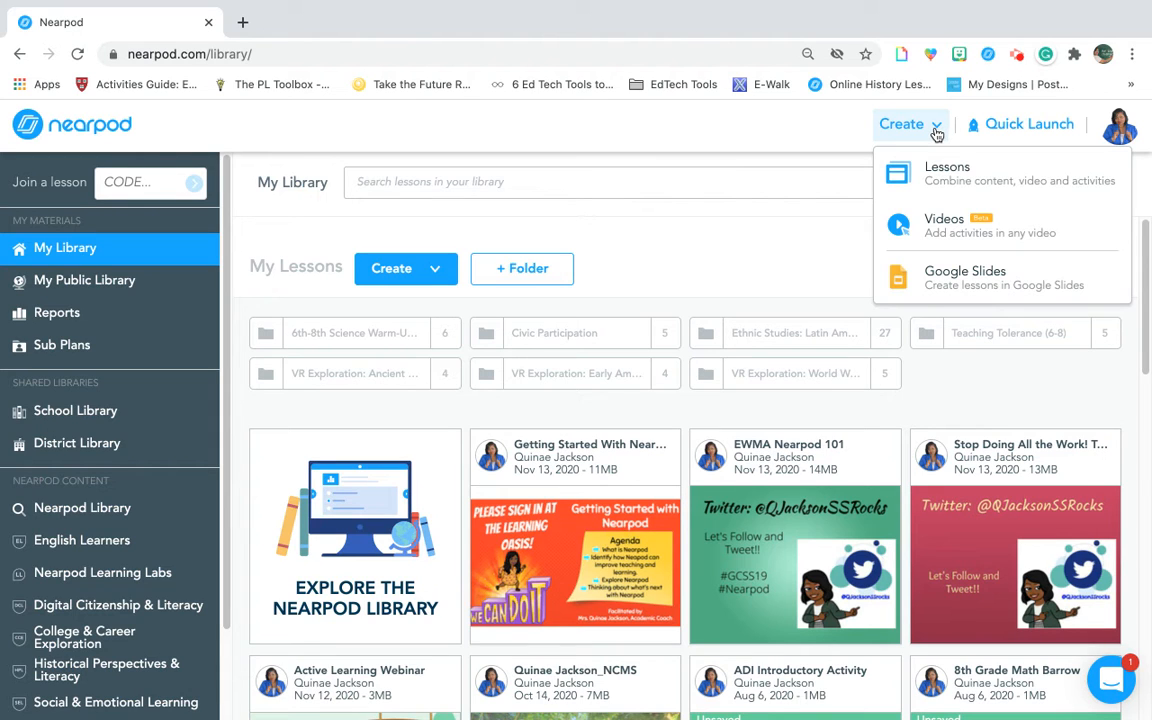
{"action": "left_click", "coordinate": [938, 170]}
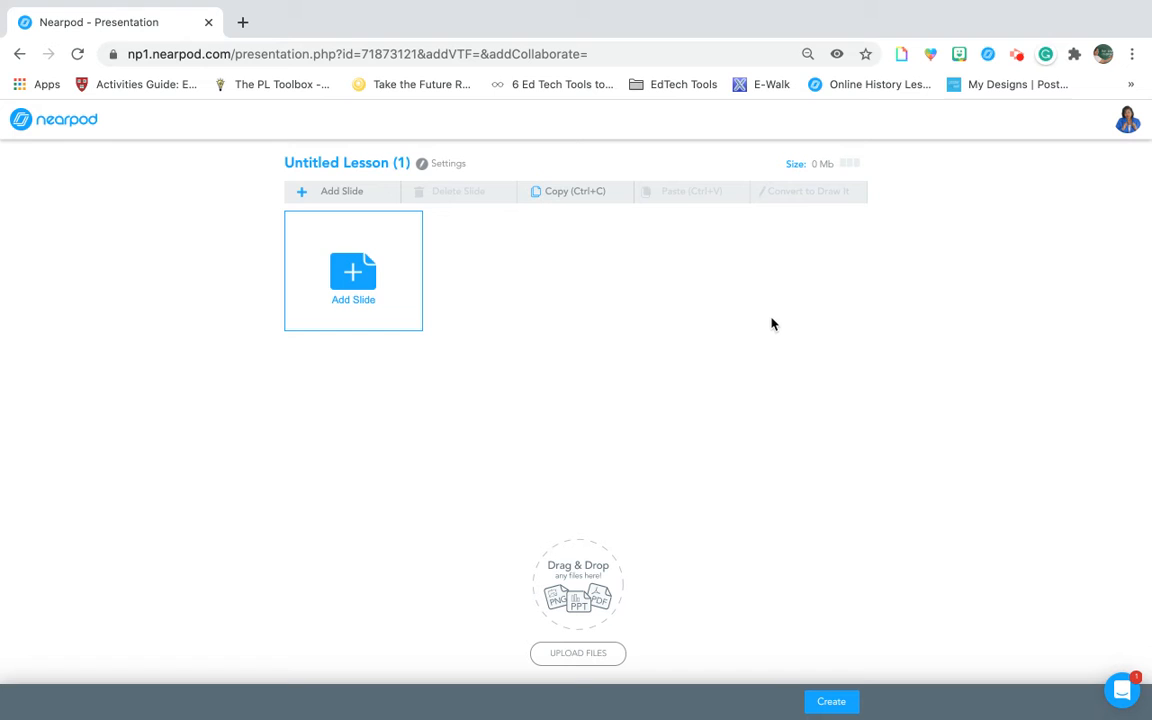
{"action": "left_click", "coordinate": [364, 165]}
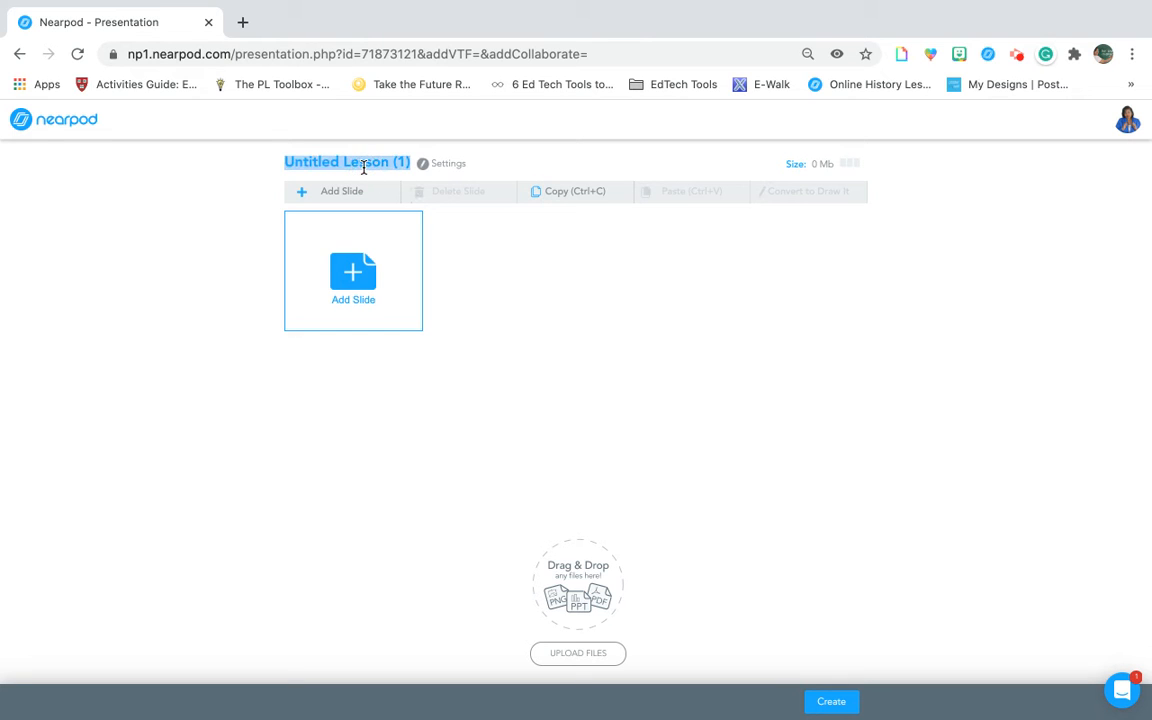
{"action": "left_click", "coordinate": [370, 165]}
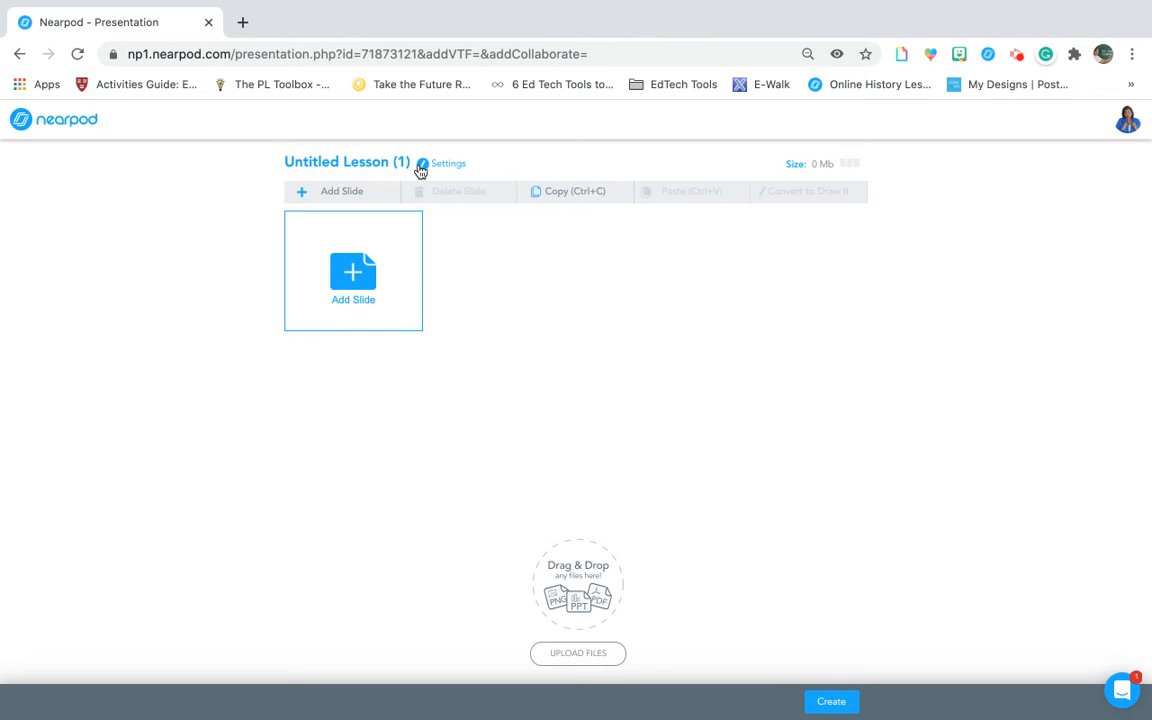
{"action": "left_click", "coordinate": [421, 166]}
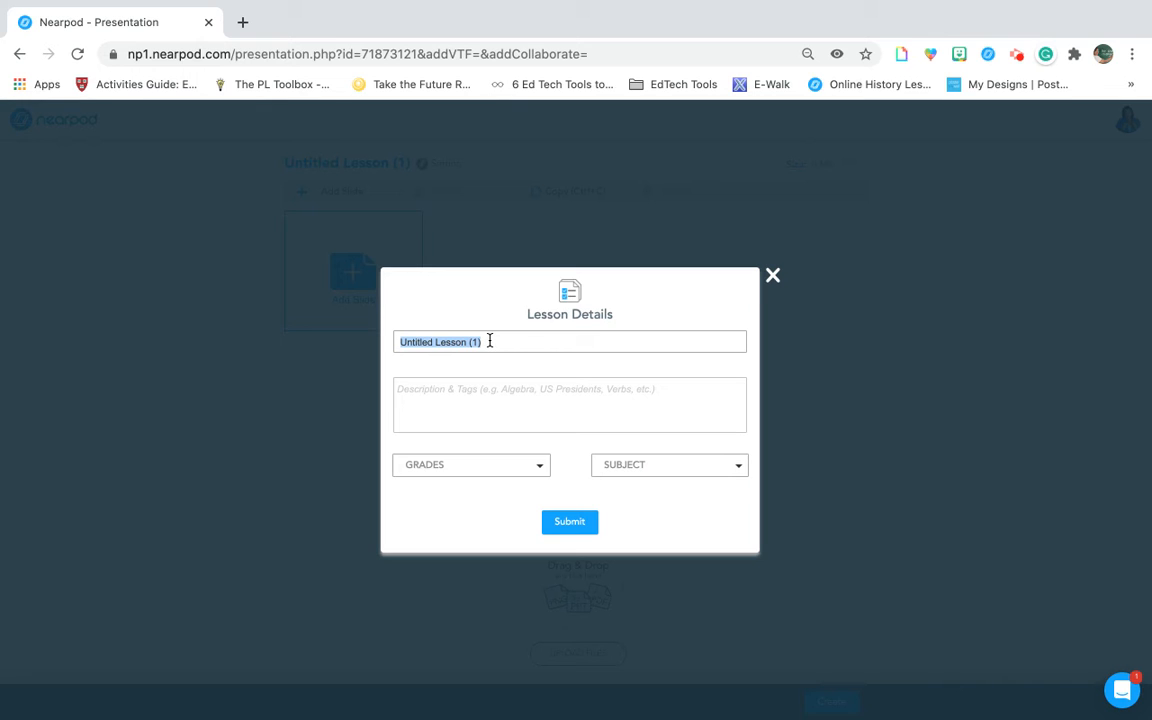
{"action": "type", "text": "Sample Lesson"}
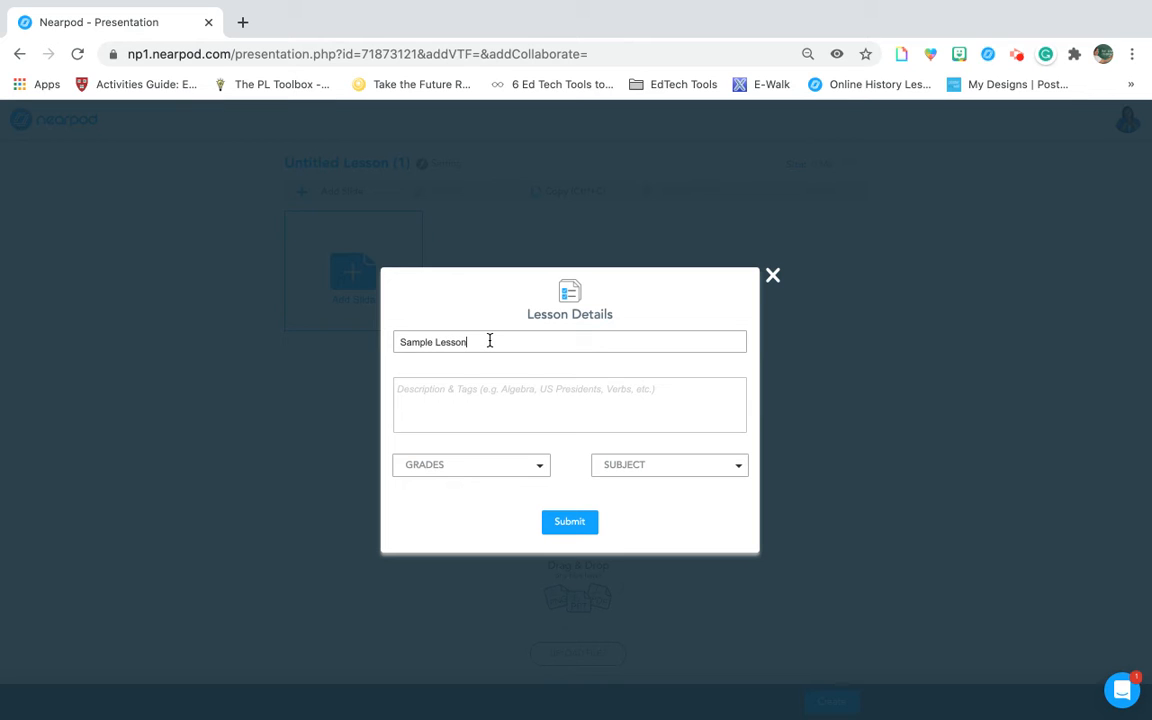
Set the lesson's grade to PD, choose a subject, and submit the lesson details
{"action": "left_click", "coordinate": [535, 468]}
{"action": "left_click", "coordinate": [492, 427]}
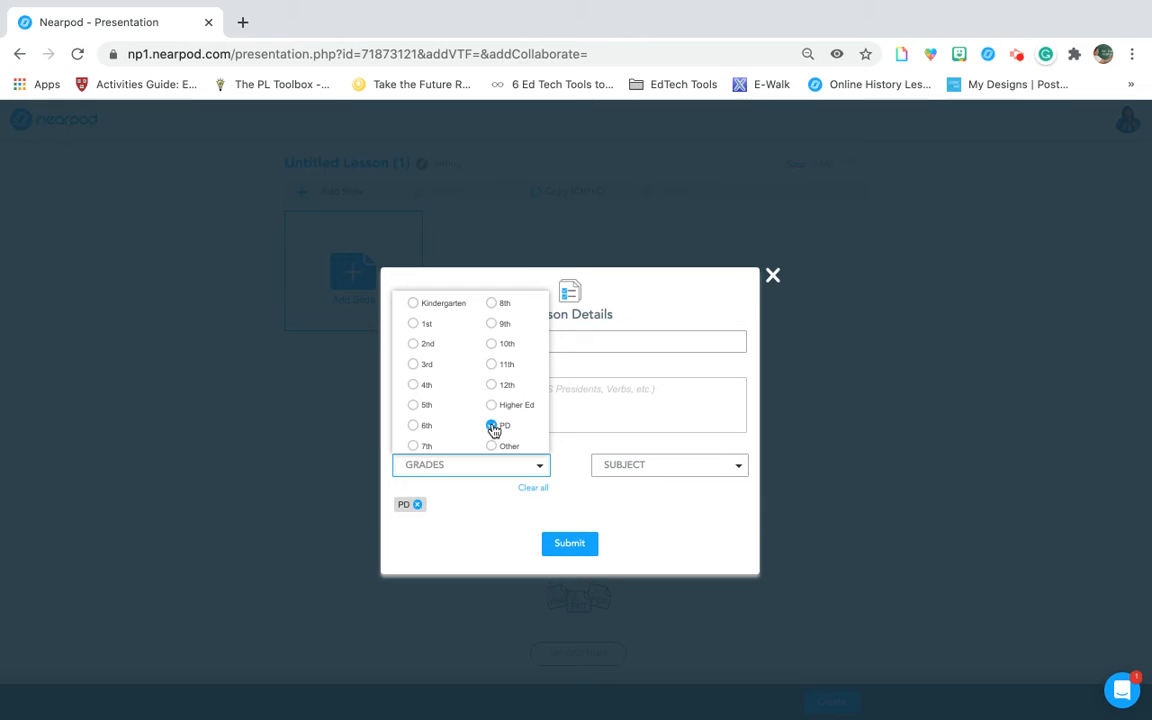
{"action": "left_click", "coordinate": [635, 464]}
{"action": "left_click", "coordinate": [730, 416]}
{"action": "left_click", "coordinate": [570, 548]}
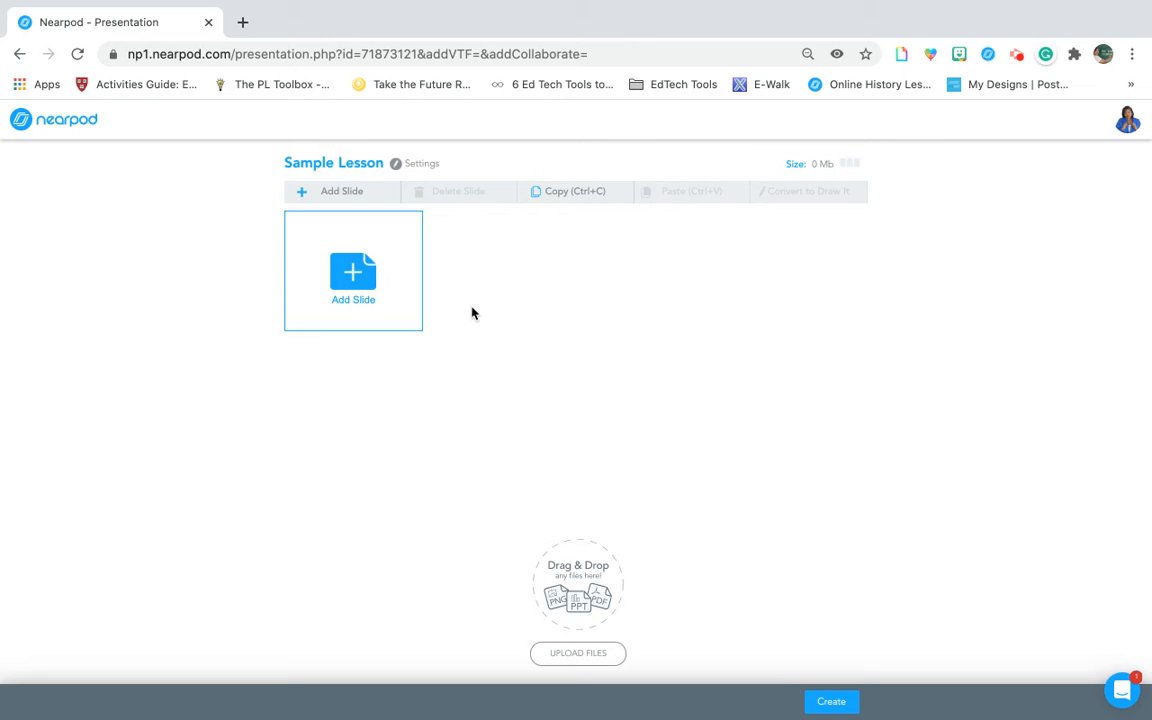
Look through the available content and activity types, and add a Draw It activity to the lesson
{"action": "left_click", "coordinate": [299, 194]}
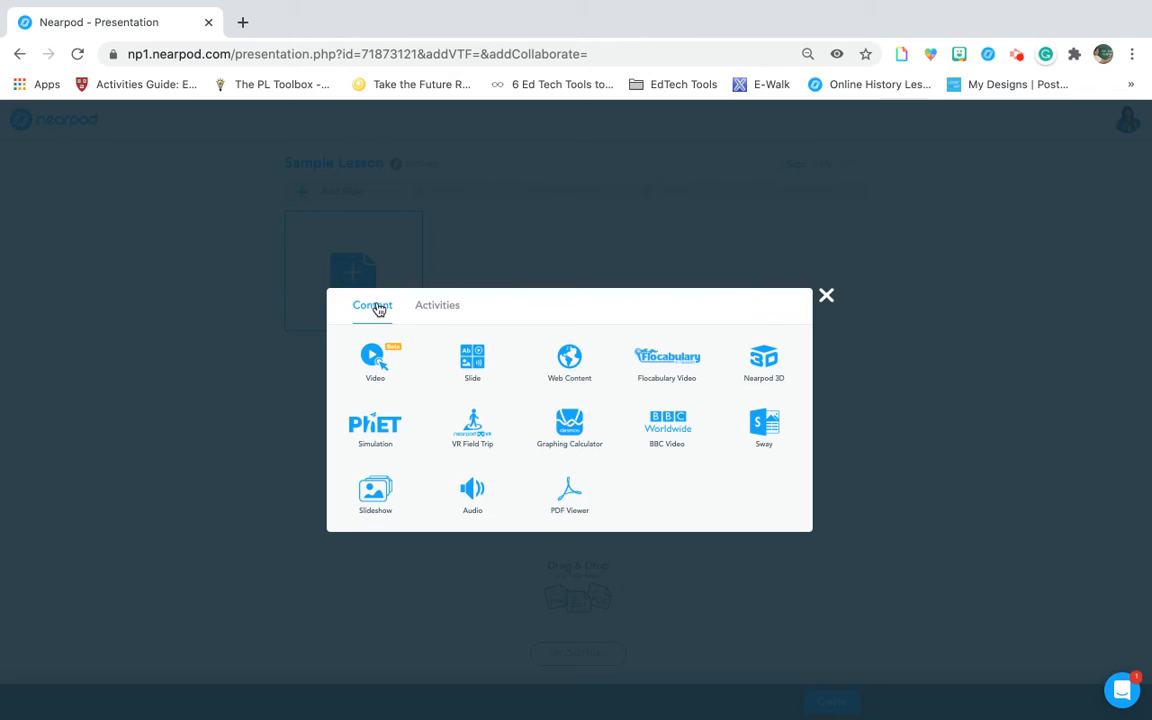
{"action": "left_click", "coordinate": [440, 312]}
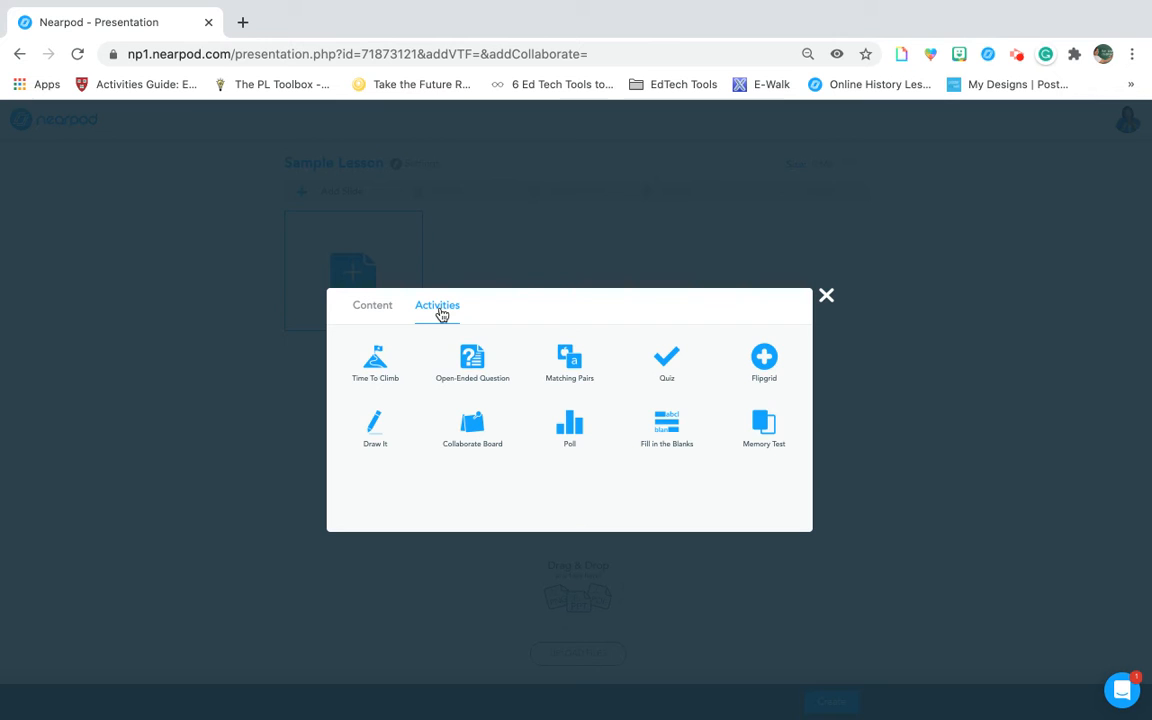
{"action": "left_click", "coordinate": [381, 313]}
{"action": "left_click", "coordinate": [453, 315]}
{"action": "left_click", "coordinate": [376, 432]}
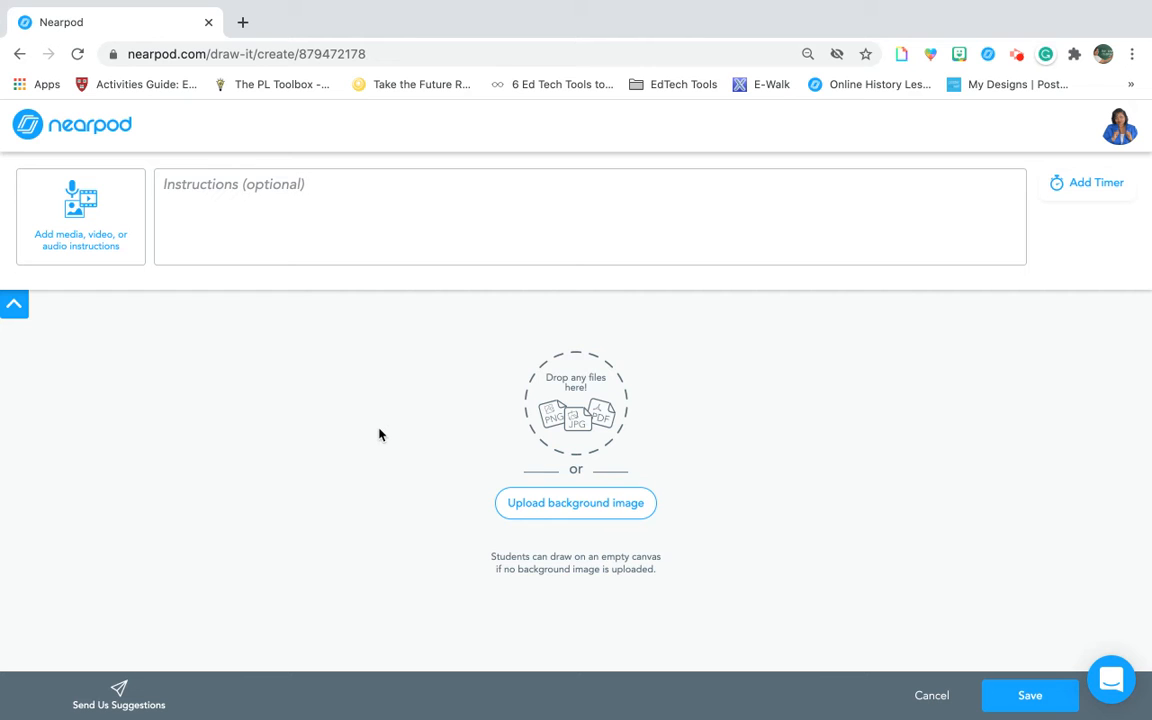
Search the web images for "venn diagram" and set a blank two-circle diagram as the Draw It background
{"action": "left_click", "coordinate": [621, 506]}
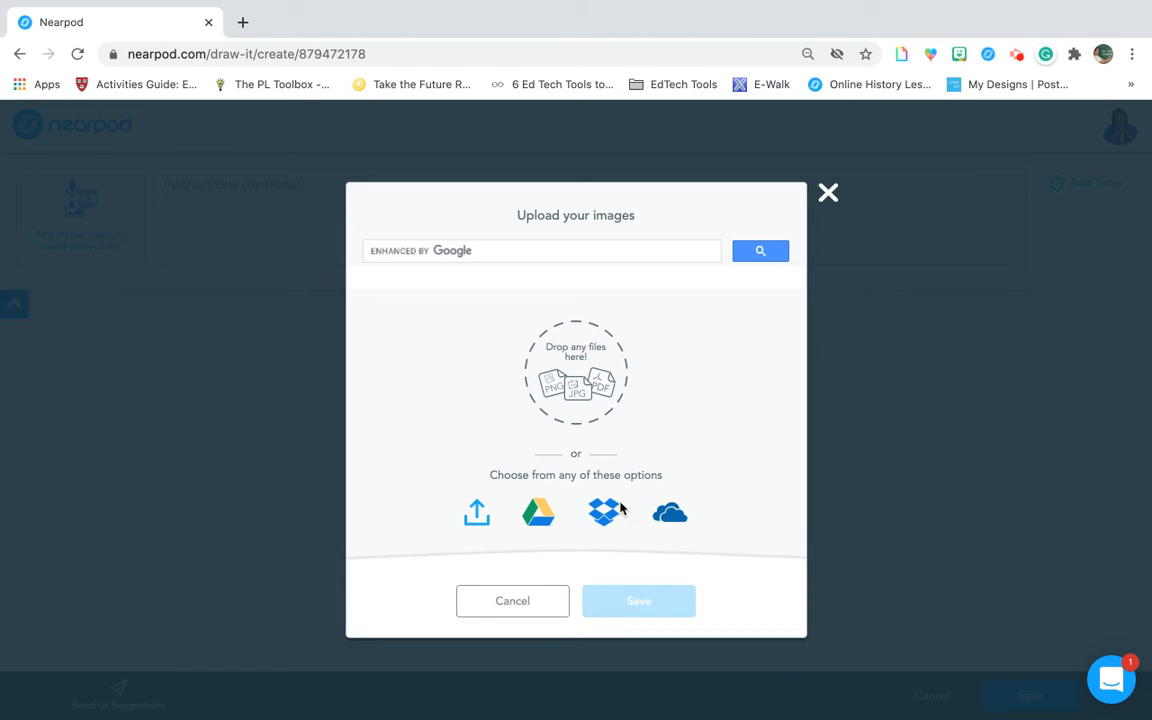
{"action": "left_click", "coordinate": [565, 253]}
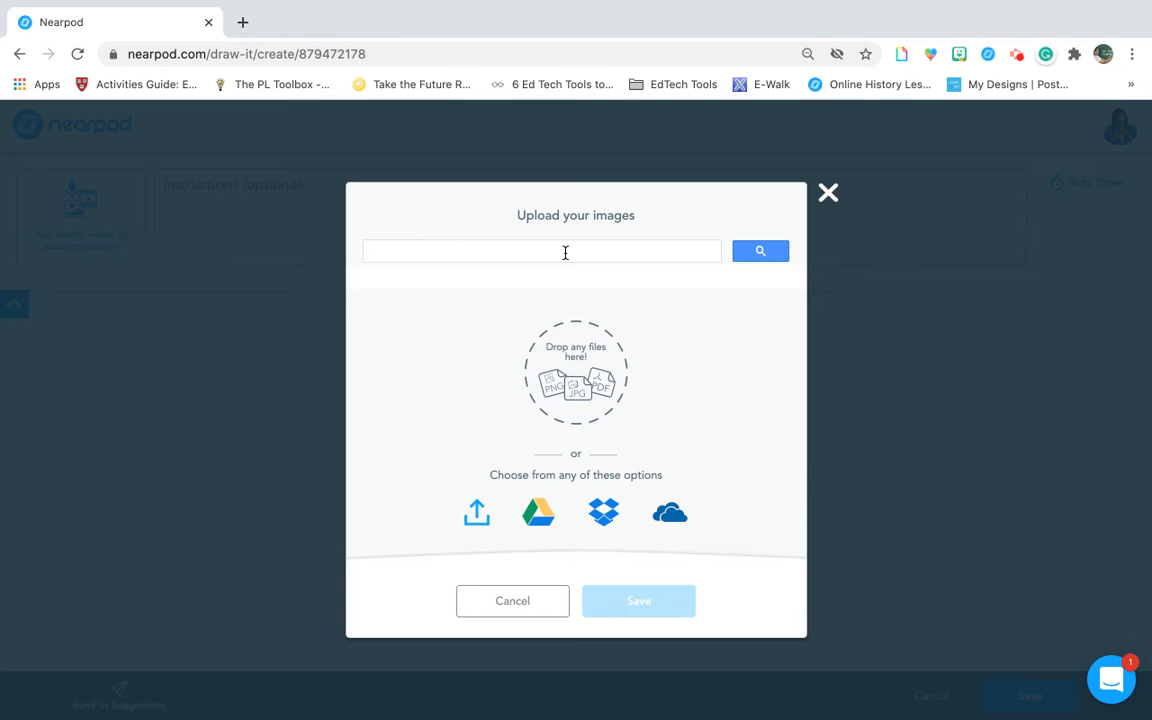
{"action": "type", "text": "venn"}
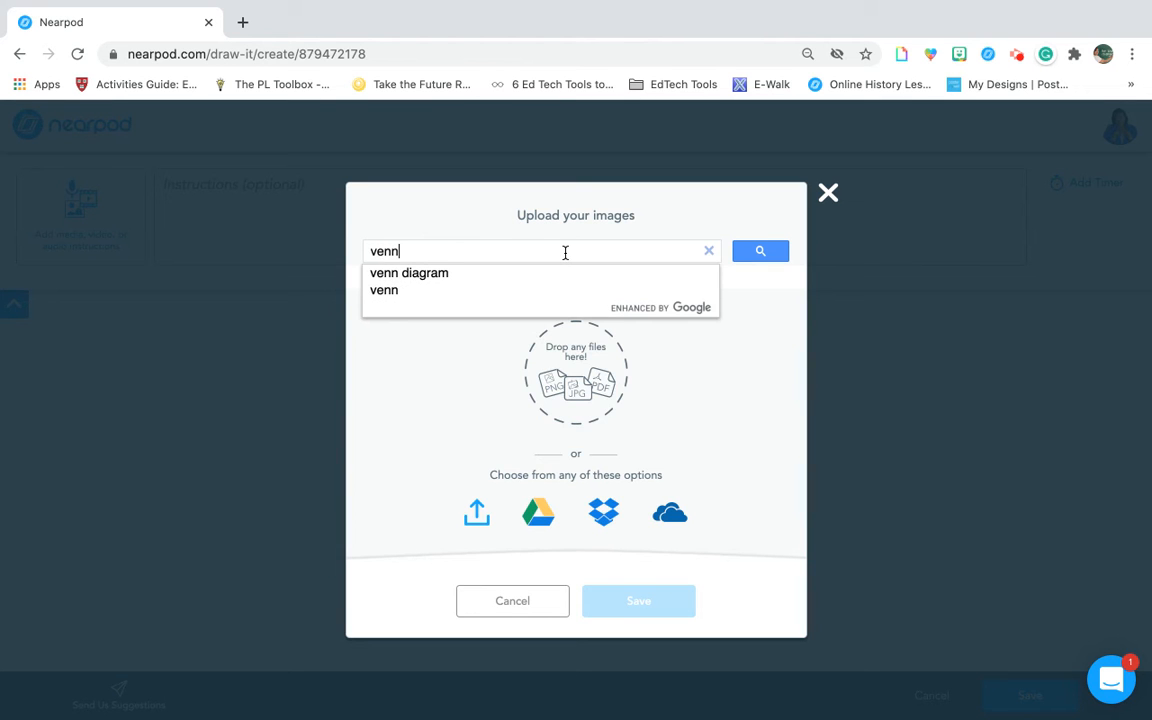
{"action": "left_click", "coordinate": [476, 277]}
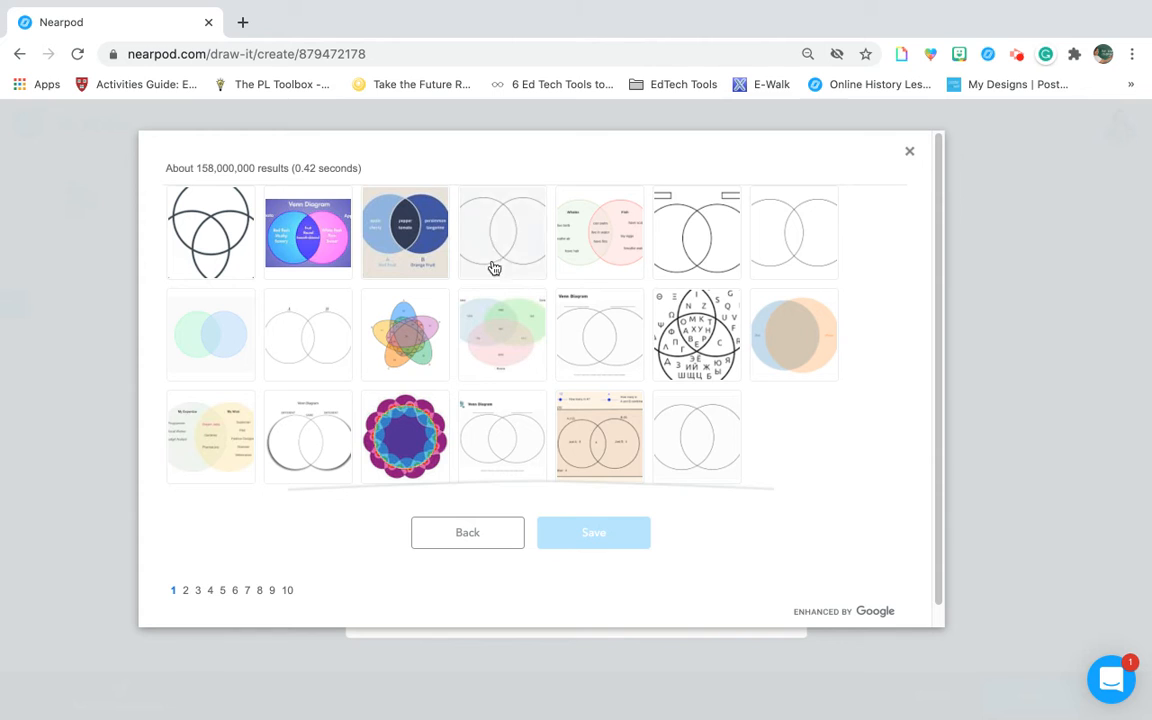
{"action": "left_click", "coordinate": [498, 261]}
{"action": "left_click", "coordinate": [576, 540]}
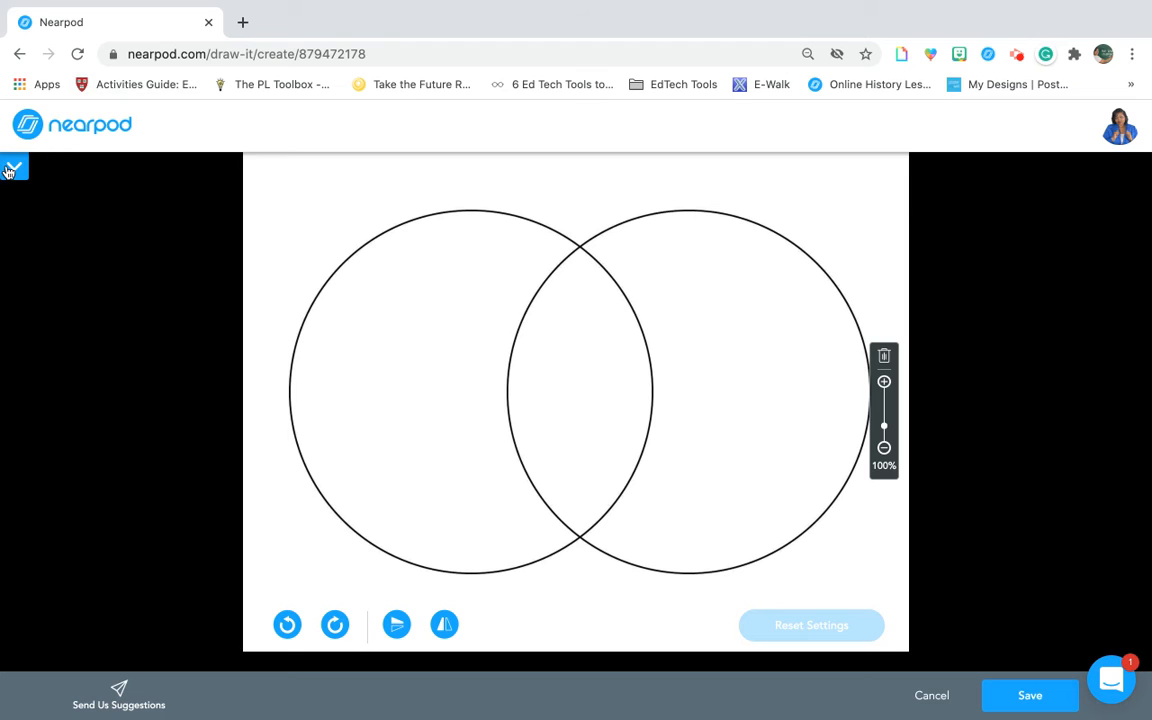
Enter the instructions "Compare and Contrast Virtual and In person Learning" and save the Draw It activity
{"action": "left_click", "coordinate": [14, 166]}
{"action": "left_click", "coordinate": [174, 181]}
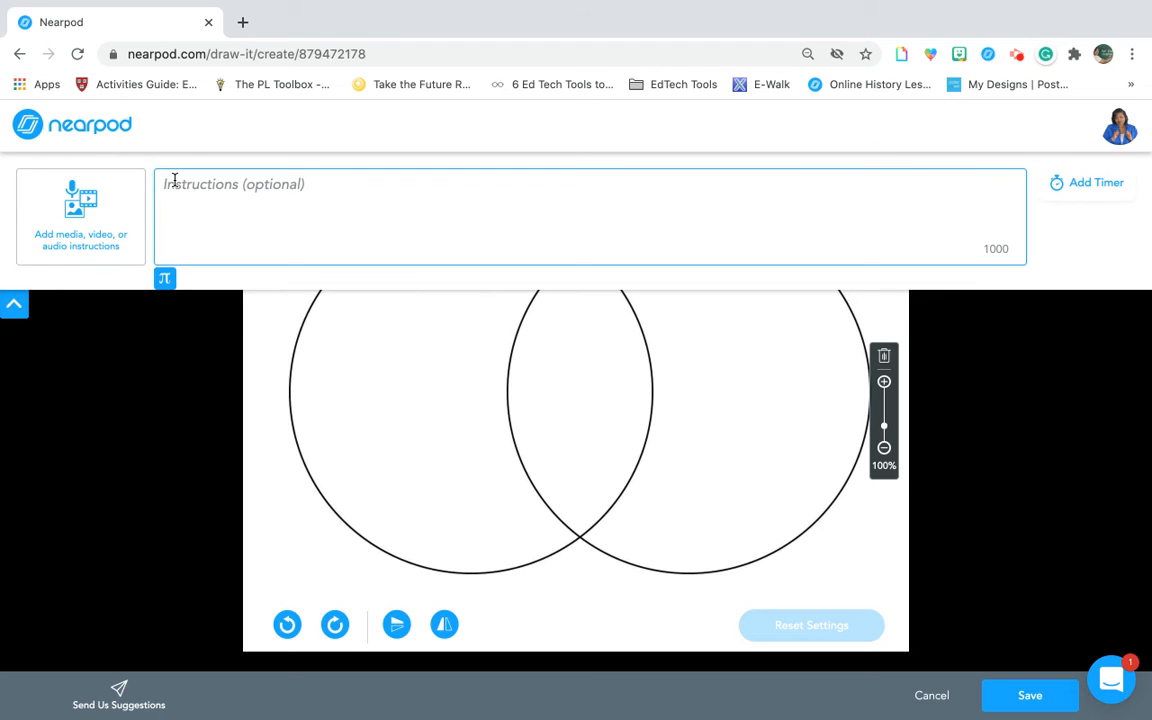
{"action": "type", "text": "Compar"}
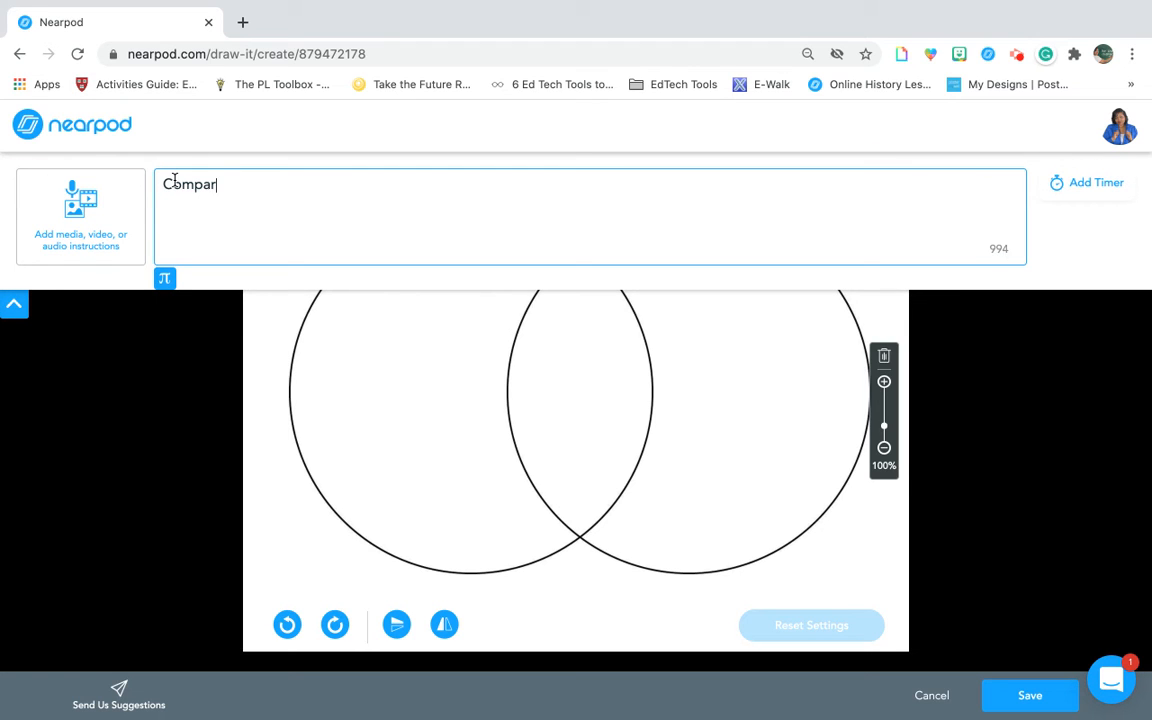
{"action": "type", "text": "e and Contrast "}
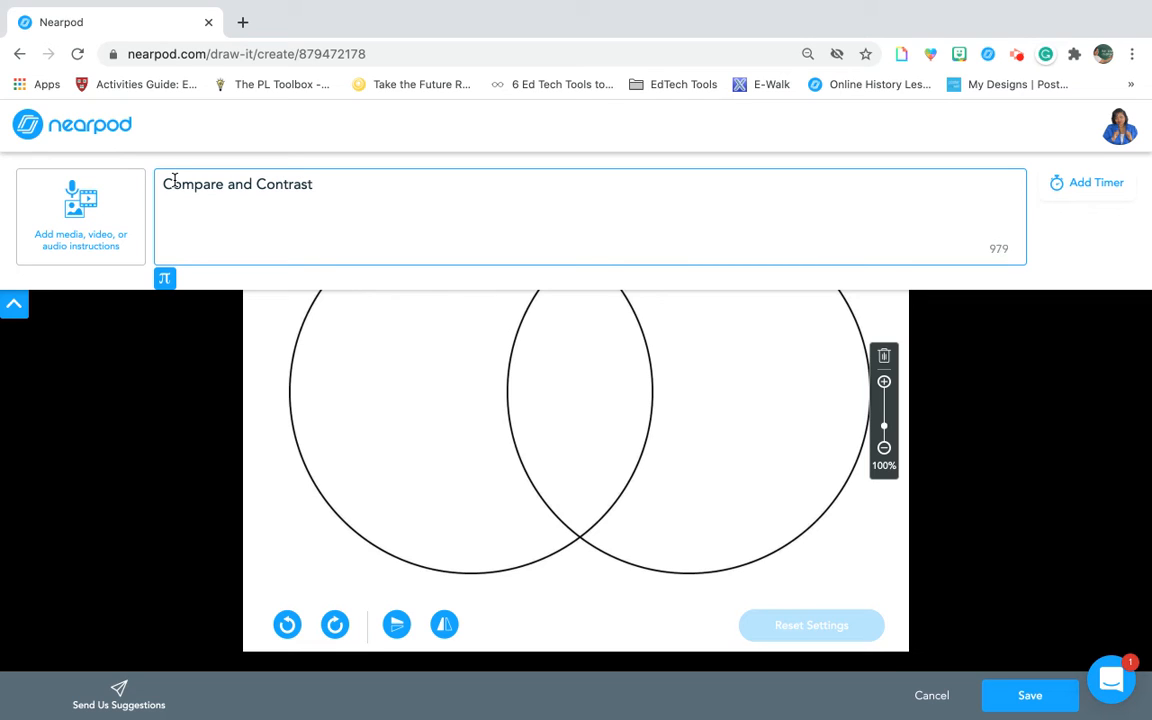
{"action": "type", "text": "Virtual and In person Learning"}
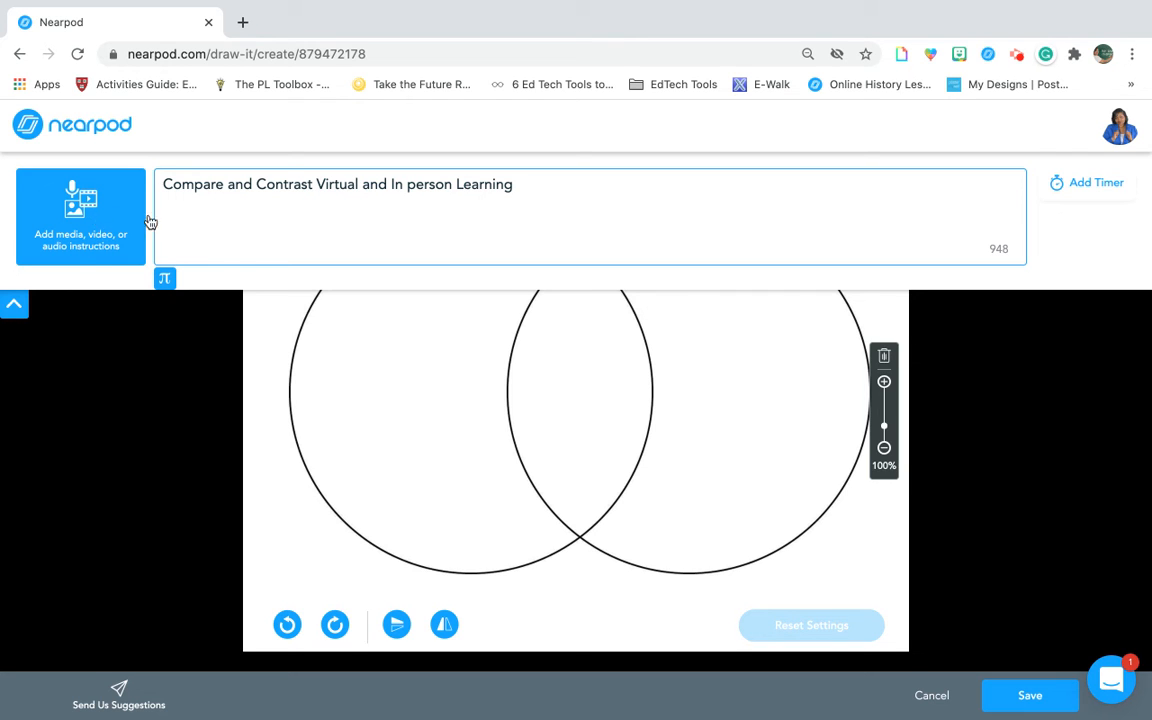
{"action": "left_click", "coordinate": [1029, 697]}
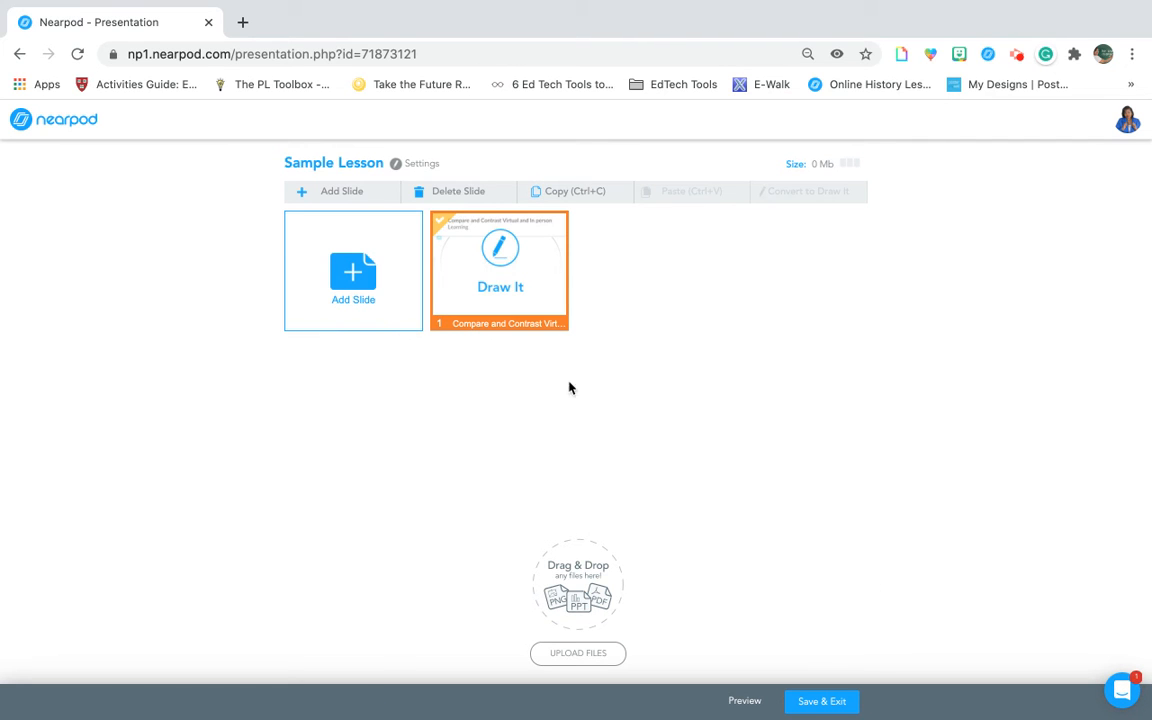
Search VR Field Trips for "South Africa" and add Catalina Bay Lookout Point in iSimangaliso Wetland Park to the lesson
{"action": "left_click", "coordinate": [339, 194]}
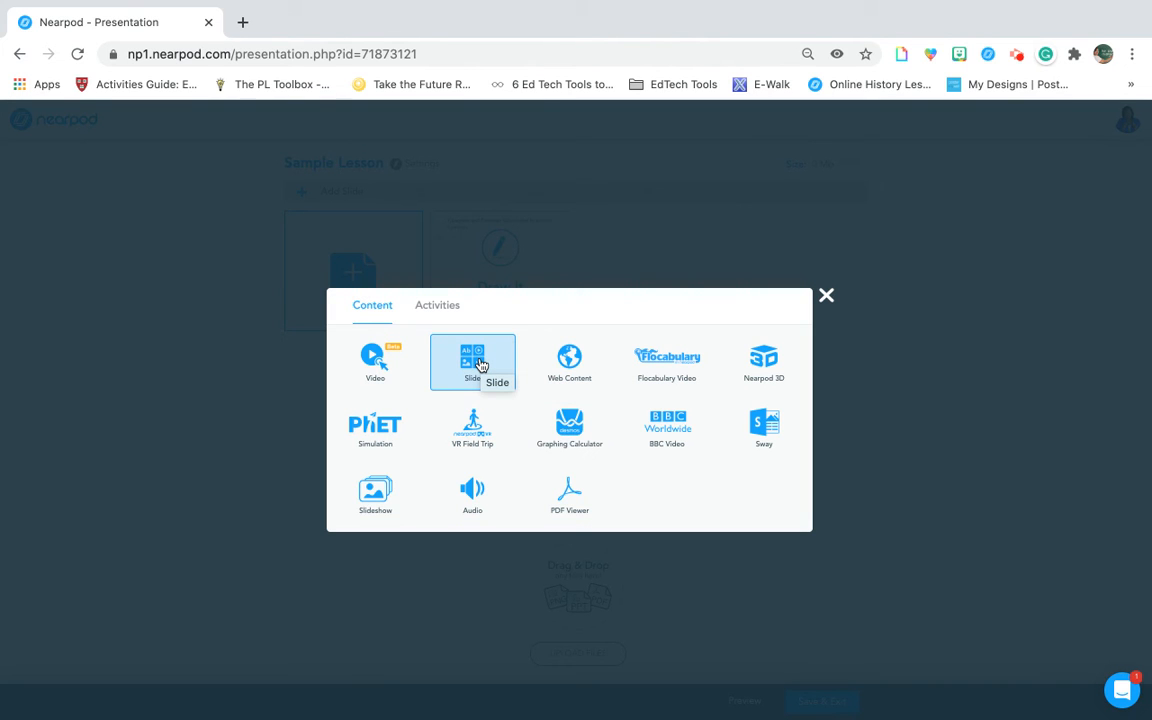
{"action": "left_click", "coordinate": [467, 440]}
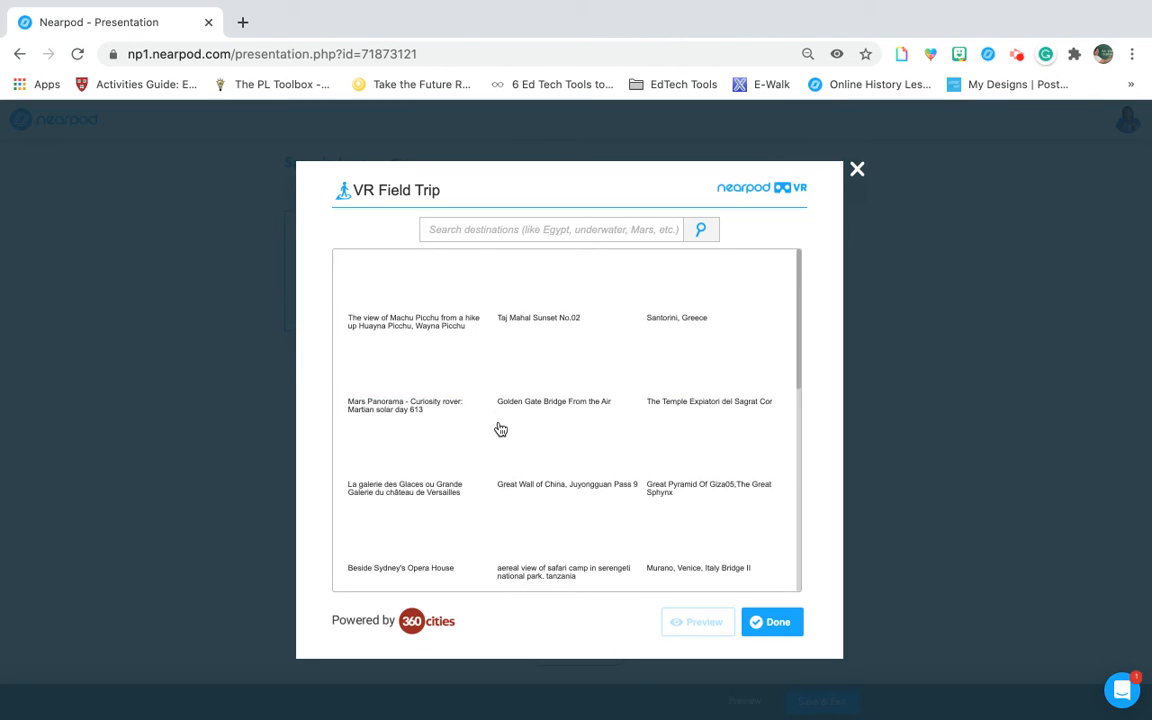
{"action": "left_click", "coordinate": [538, 232]}
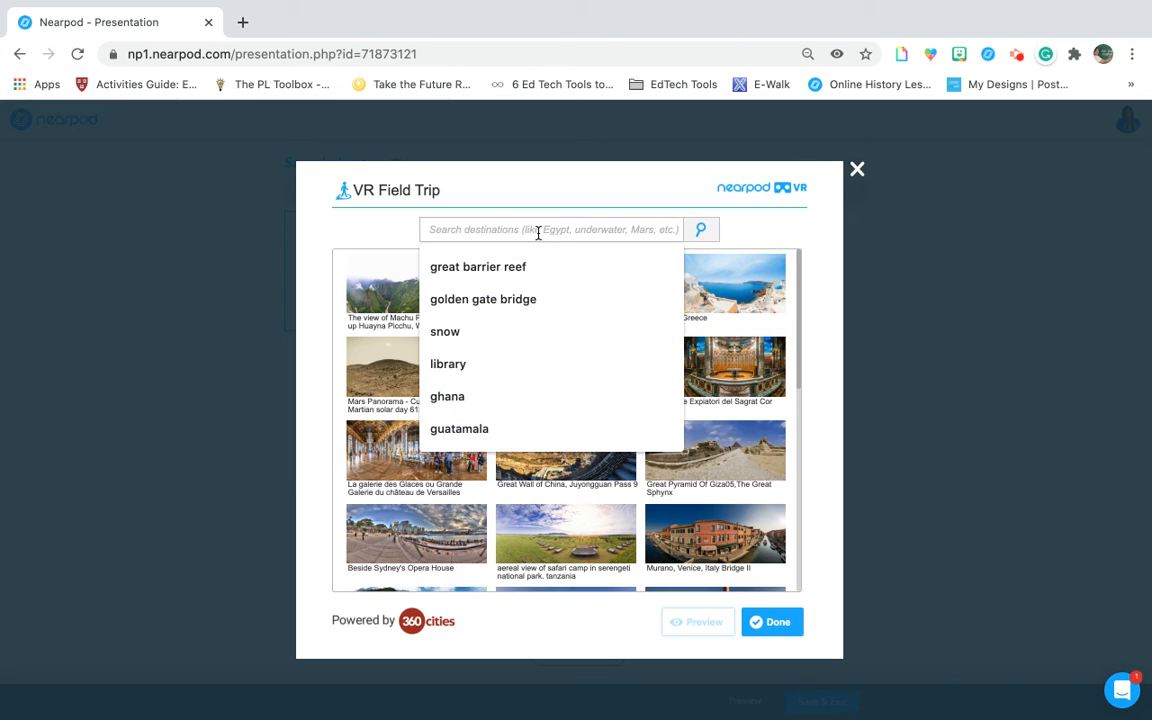
{"action": "type", "text": "South Africa"}
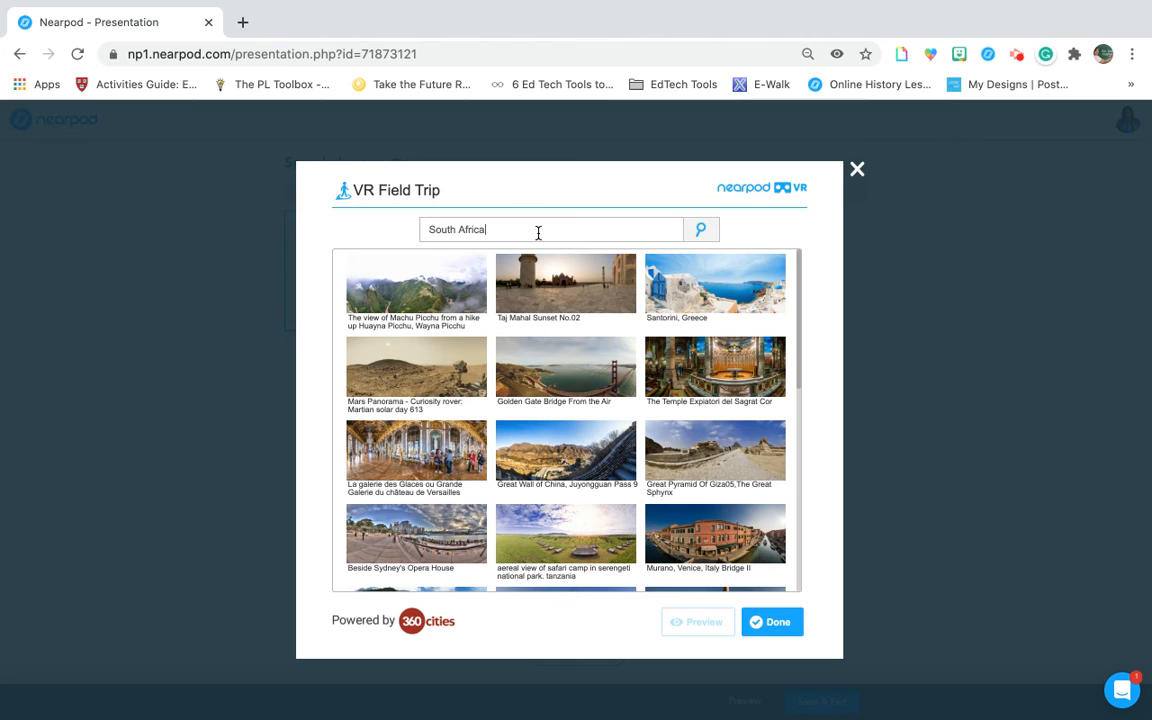
{"action": "left_click", "coordinate": [703, 231]}
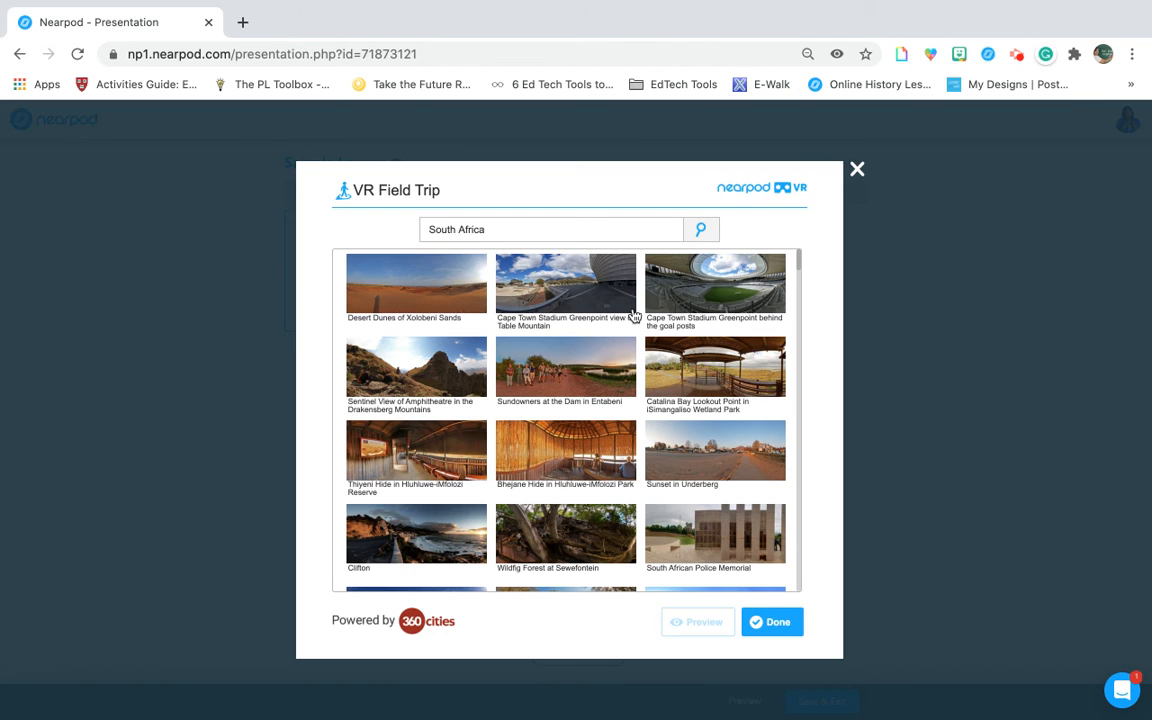
{"action": "left_click", "coordinate": [697, 372]}
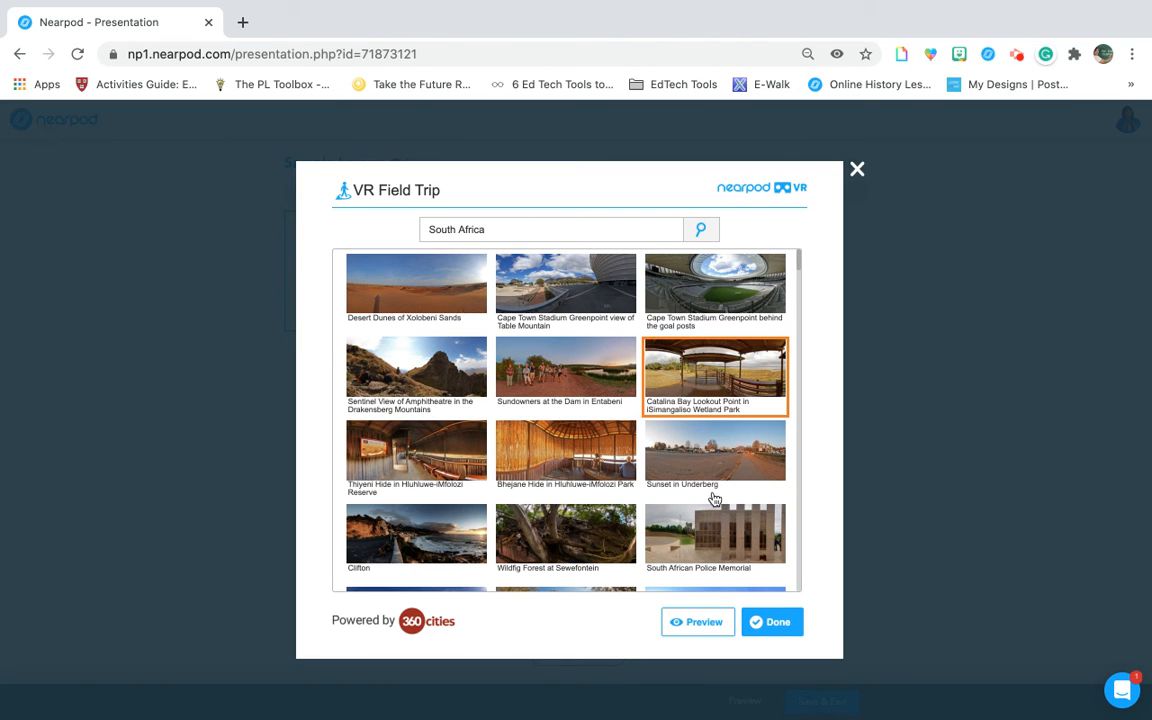
{"action": "left_click", "coordinate": [762, 623]}
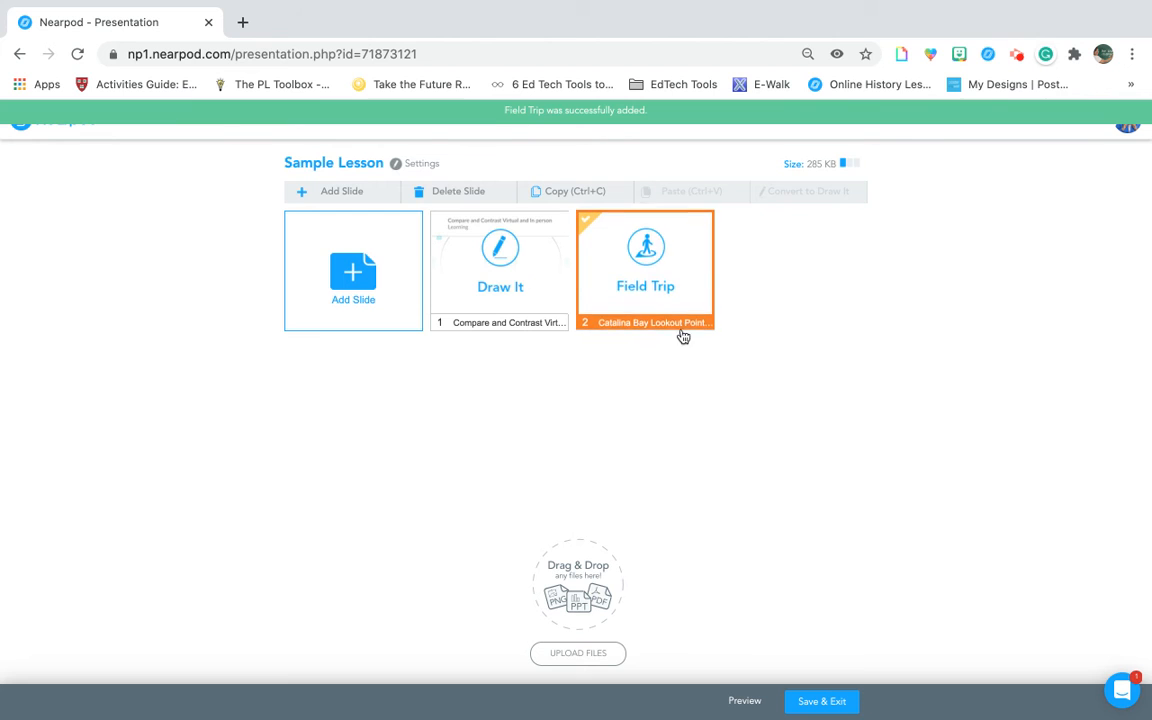
Add a Poll activity to the lesson with the question "Do you like Nearpod?"
{"action": "left_click", "coordinate": [352, 192]}
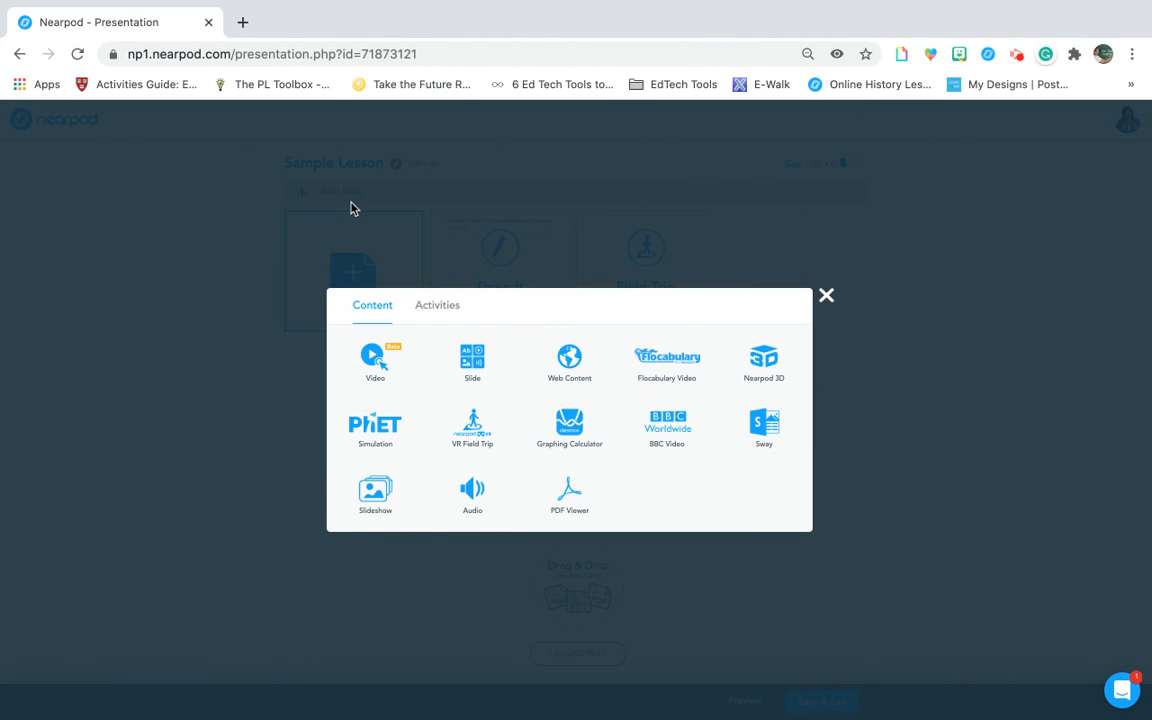
{"action": "left_click", "coordinate": [436, 310]}
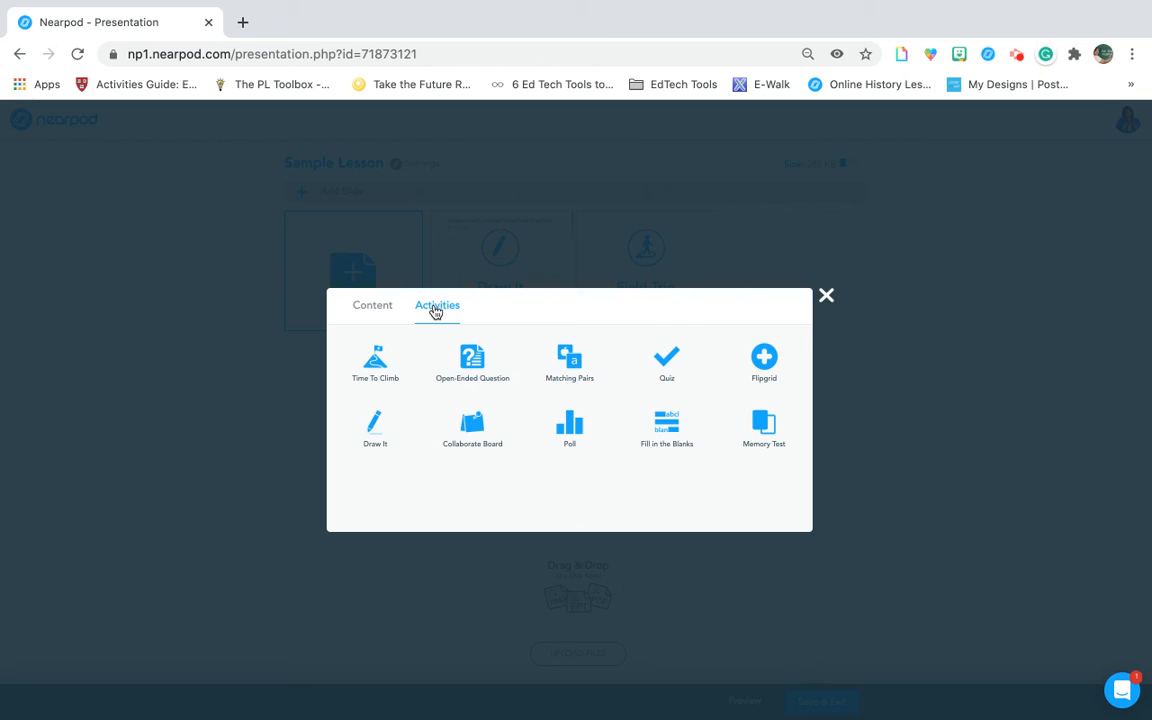
{"action": "left_click", "coordinate": [560, 428]}
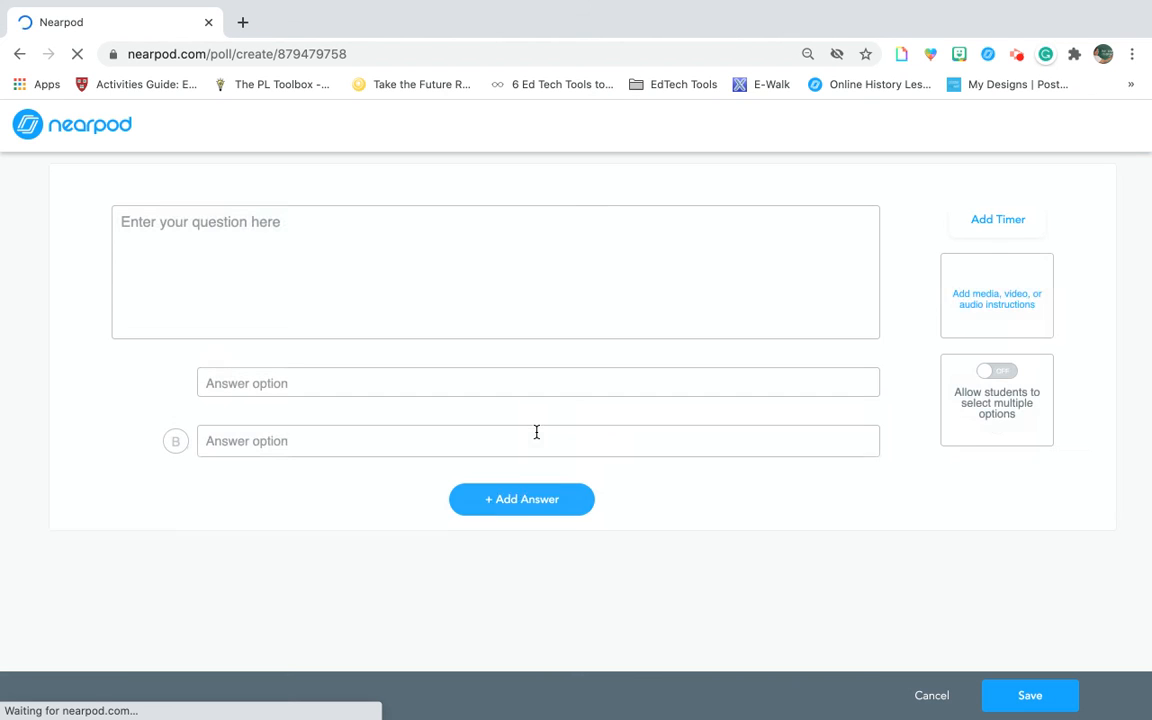
{"action": "left_click", "coordinate": [338, 264]}
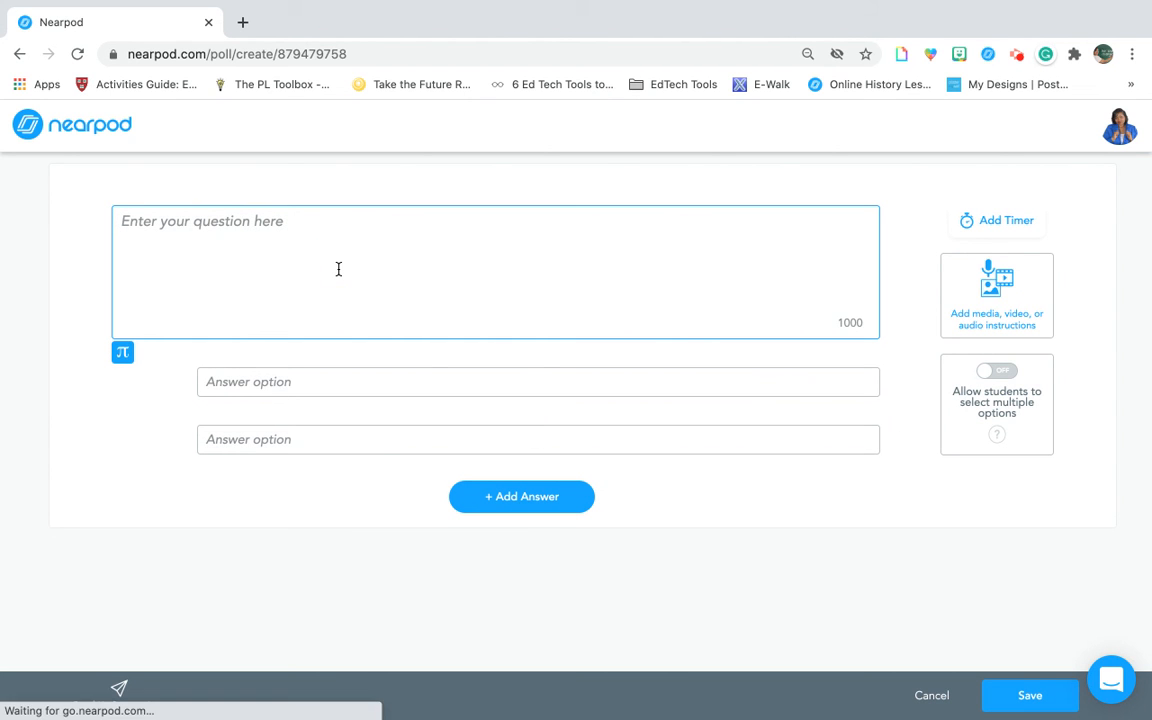
{"action": "type", "text": "Do you like "}
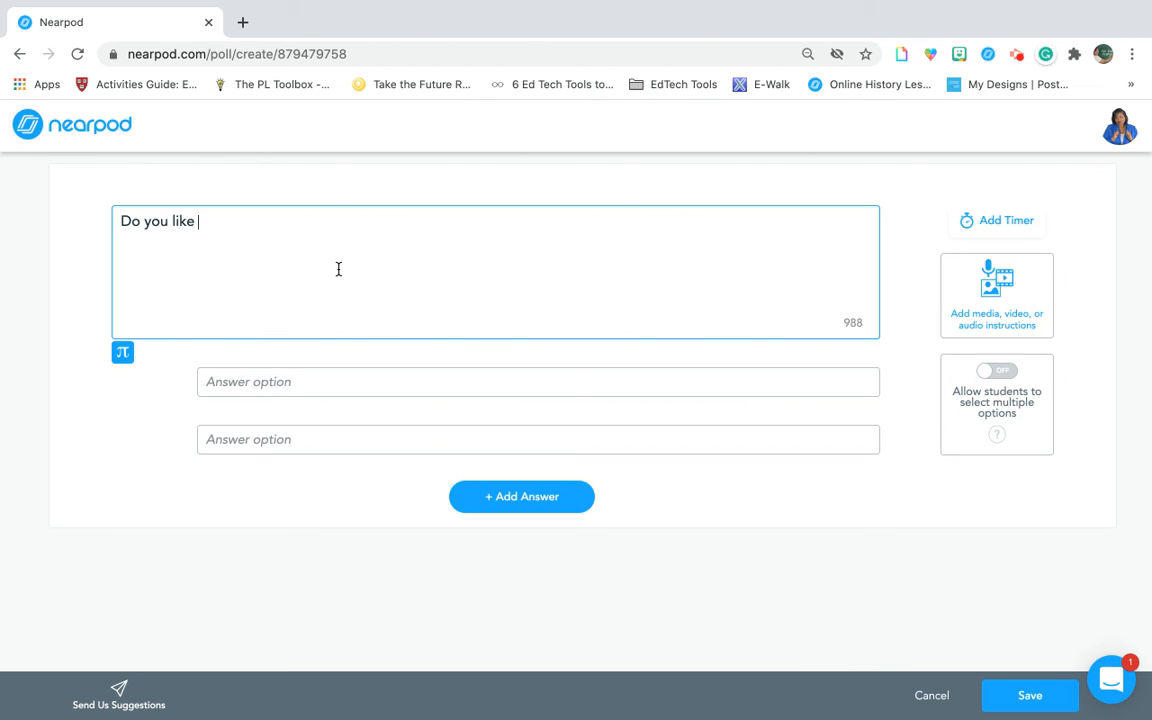
{"action": "type", "text": "Nearpod?"}
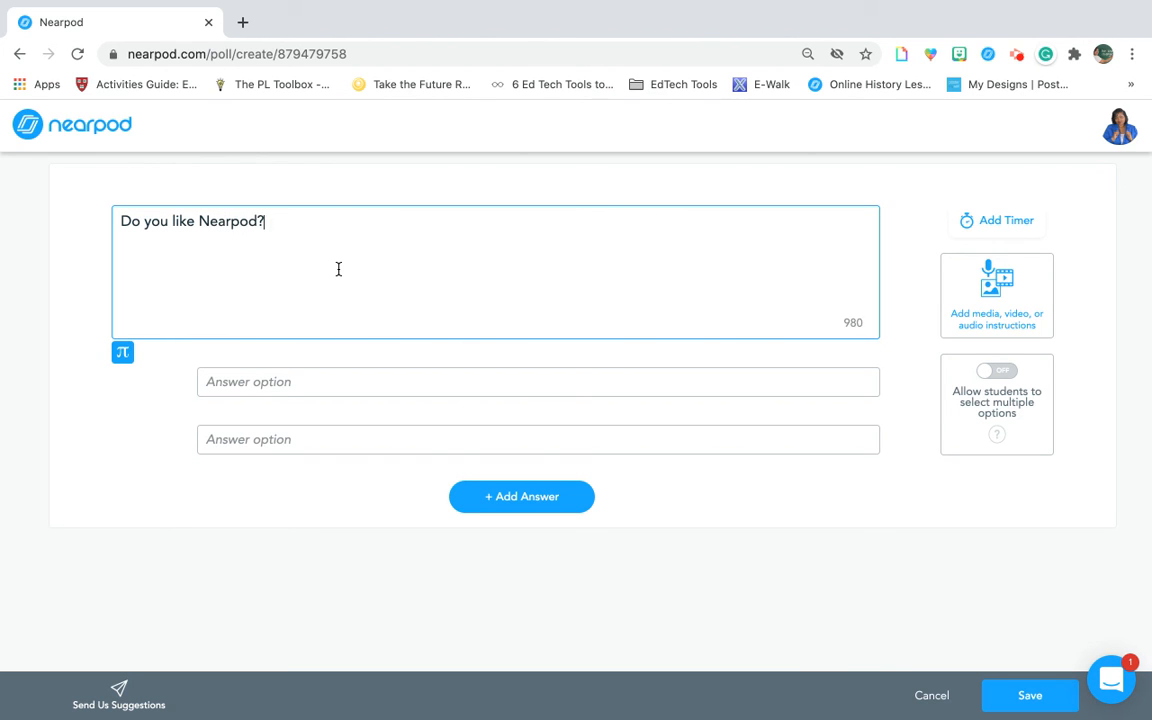
Enter "Yes" and "No" as the poll's two answer options
{"action": "left_click", "coordinate": [332, 381]}
{"action": "type", "text": "Y"}
{"action": "left_click", "coordinate": [257, 440]}
{"action": "type", "text": "No"}
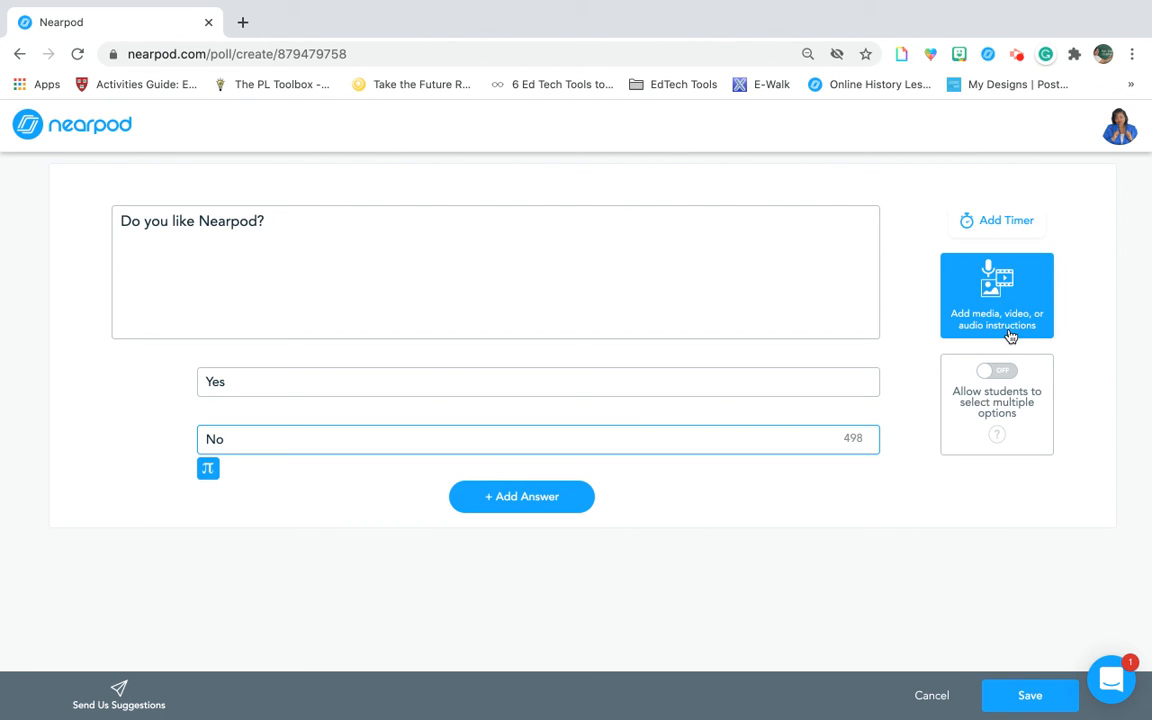
Save the "Do you like Nearpod?" poll with its answer options to the lesson
{"action": "left_click", "coordinate": [1027, 697]}
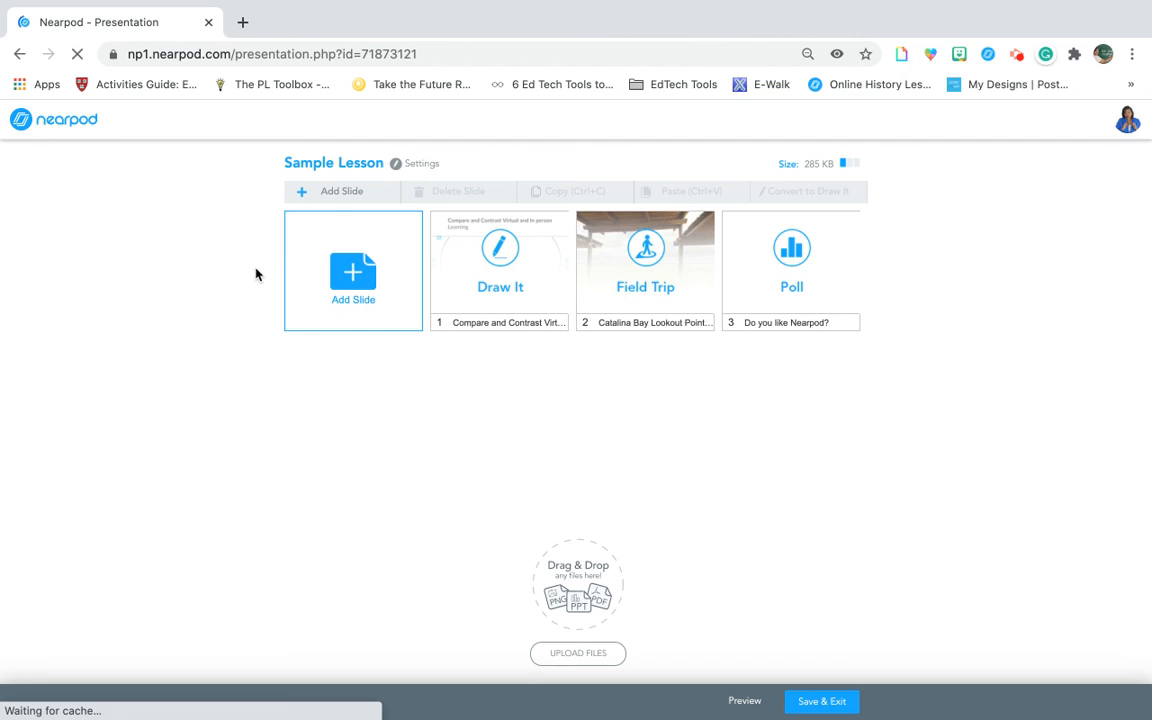
{"action": "left_click", "coordinate": [341, 192]}
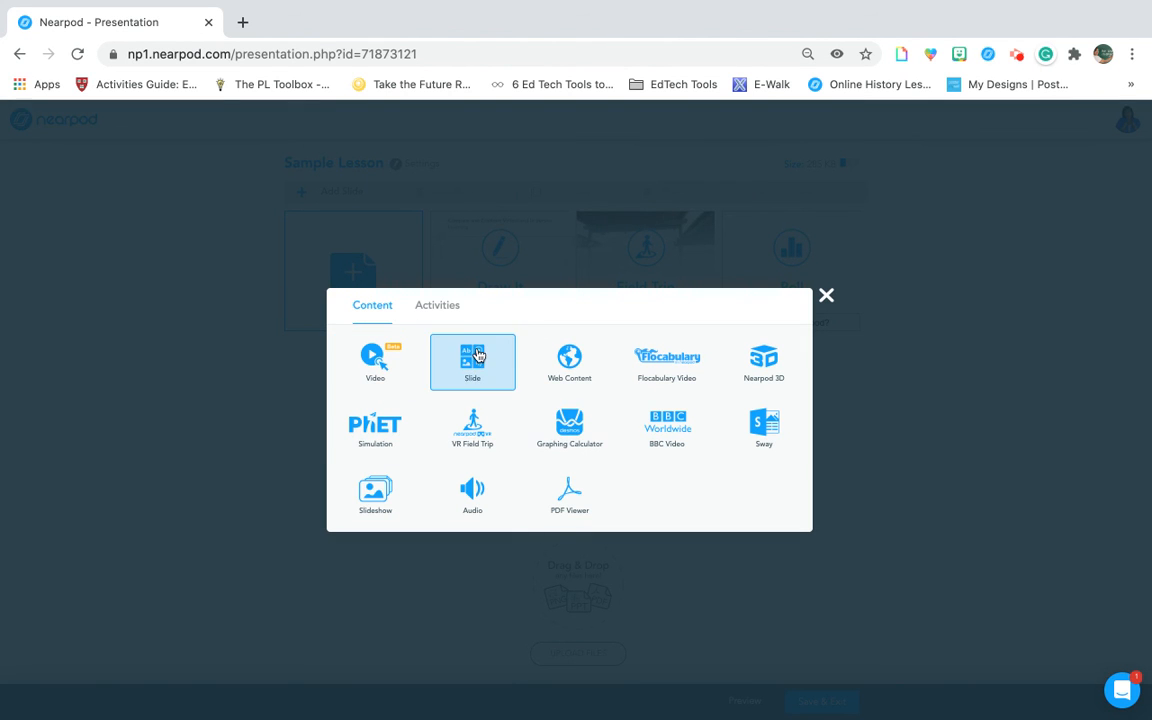
{"action": "left_click", "coordinate": [437, 306]}
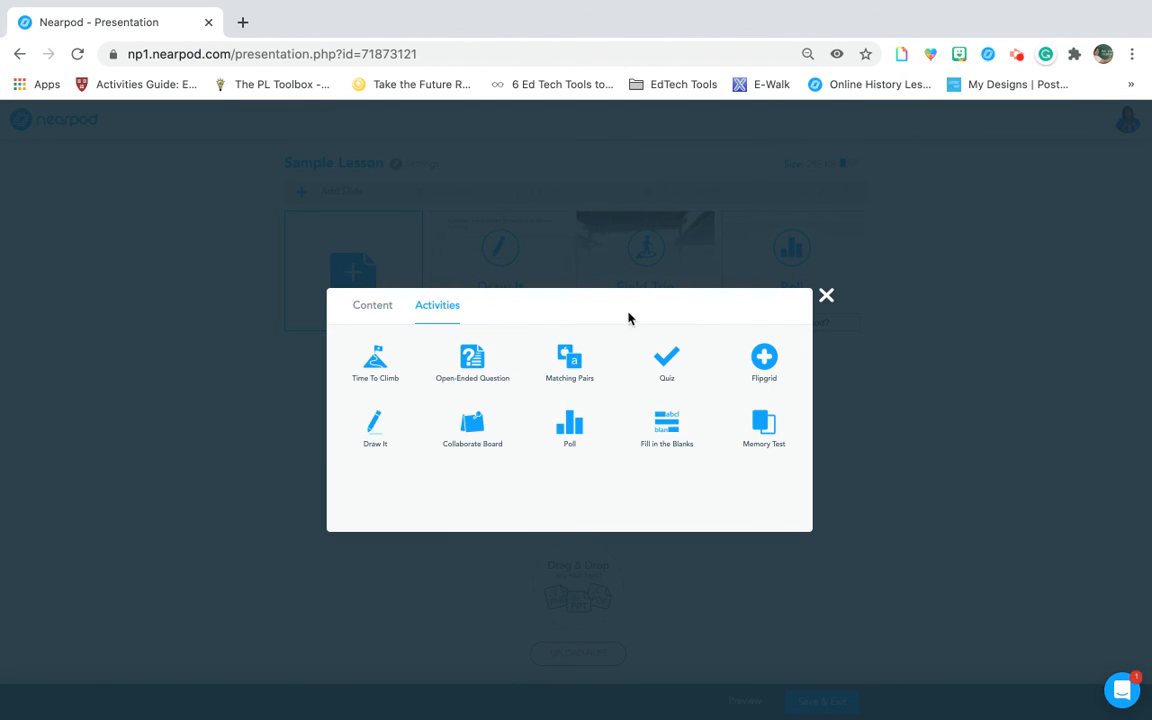
{"action": "left_click", "coordinate": [826, 306]}
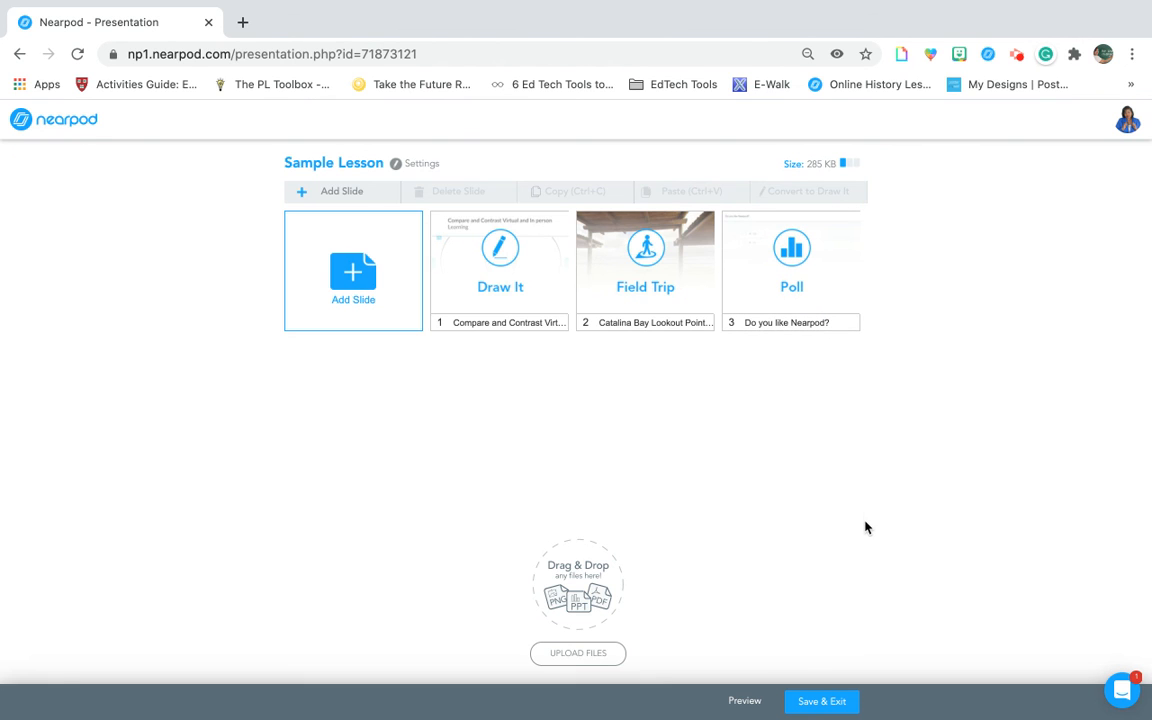
Save and exit the finished Sample Lesson and launch it from My Library in Live Participation mode
{"action": "left_click", "coordinate": [831, 705]}
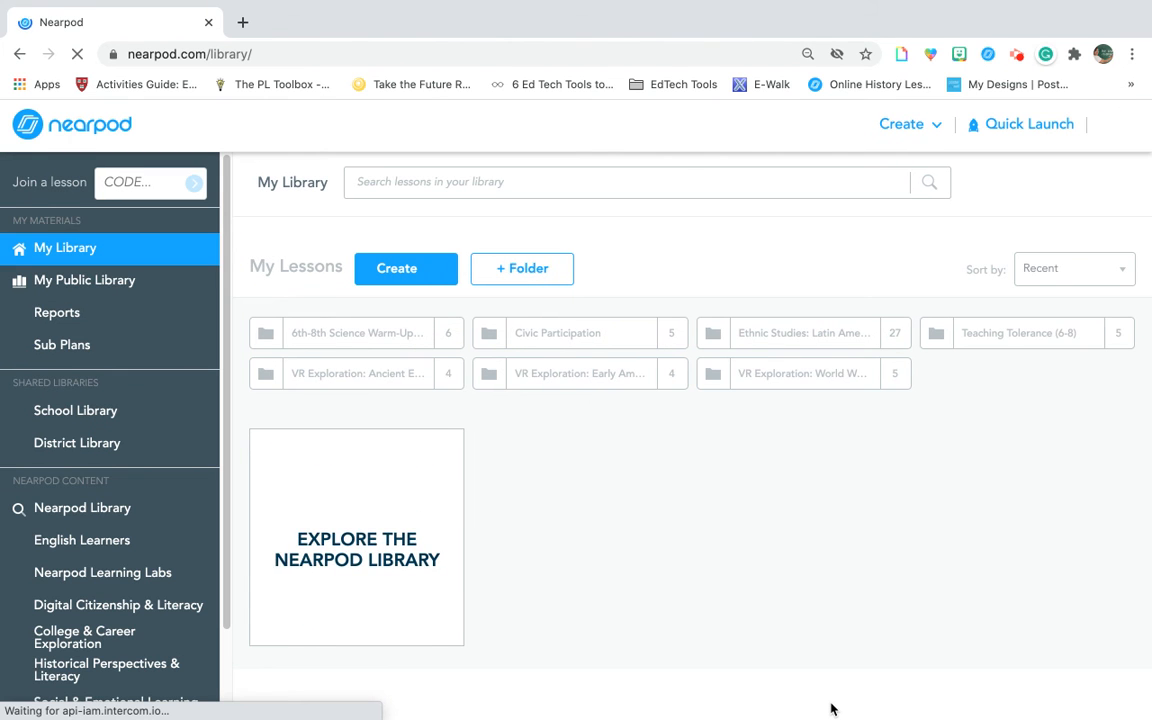
{"action": "mouse_move", "coordinate": [625, 628]}
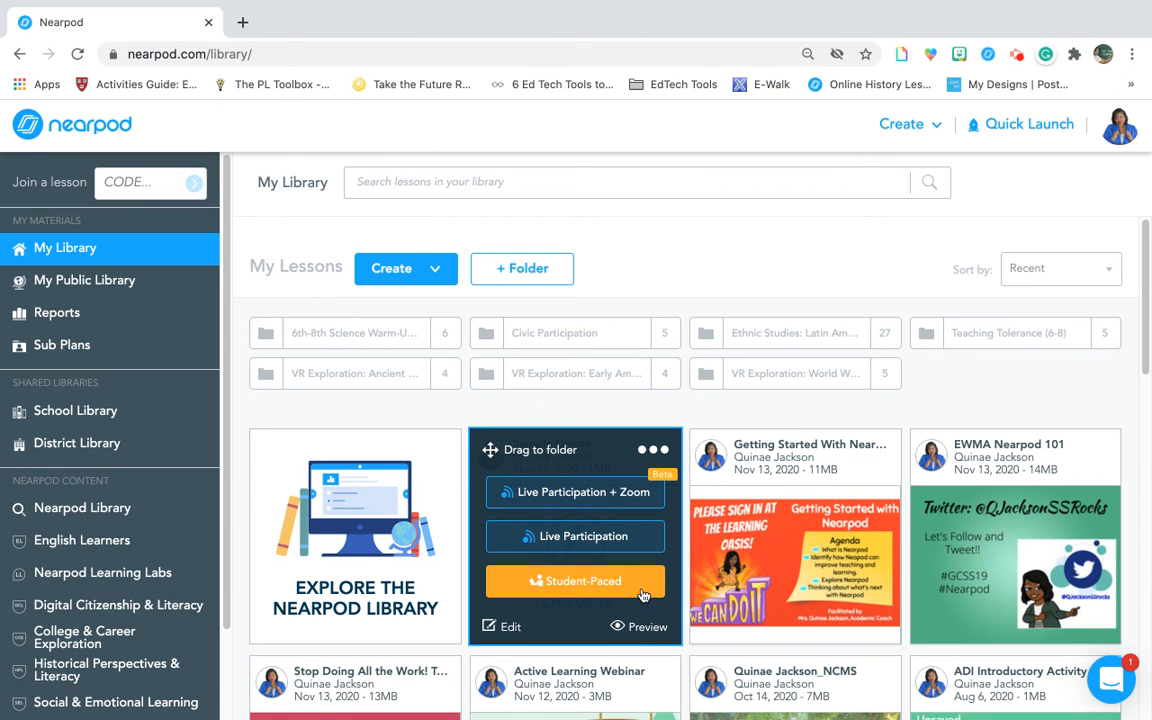
{"action": "left_click", "coordinate": [565, 541]}
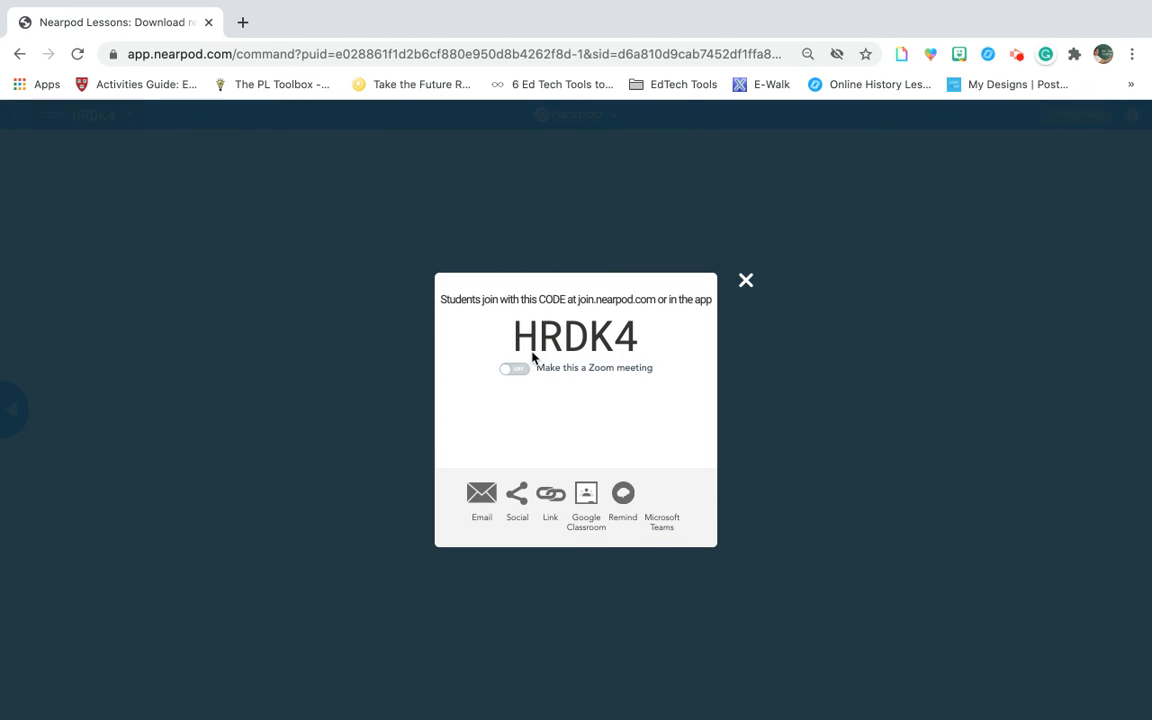
Copy the live lesson's share link for students and close the join code dialog
{"action": "left_click", "coordinate": [549, 505]}
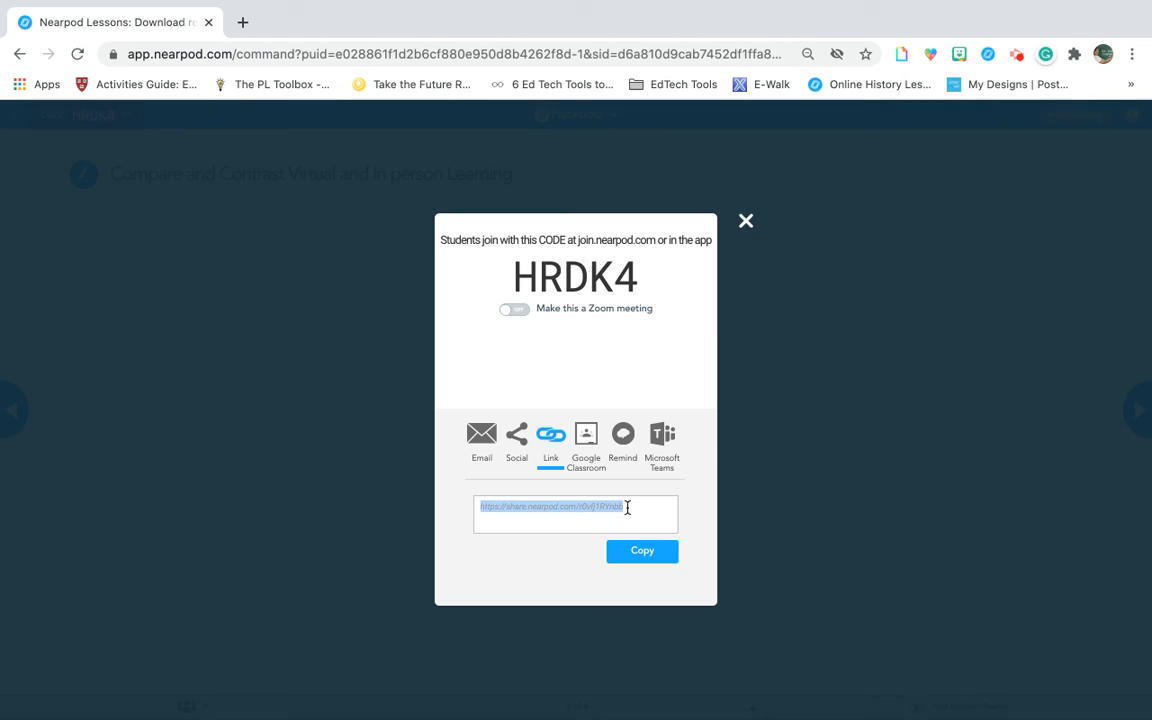
{"action": "left_click", "coordinate": [668, 556]}
{"action": "left_click", "coordinate": [745, 221]}
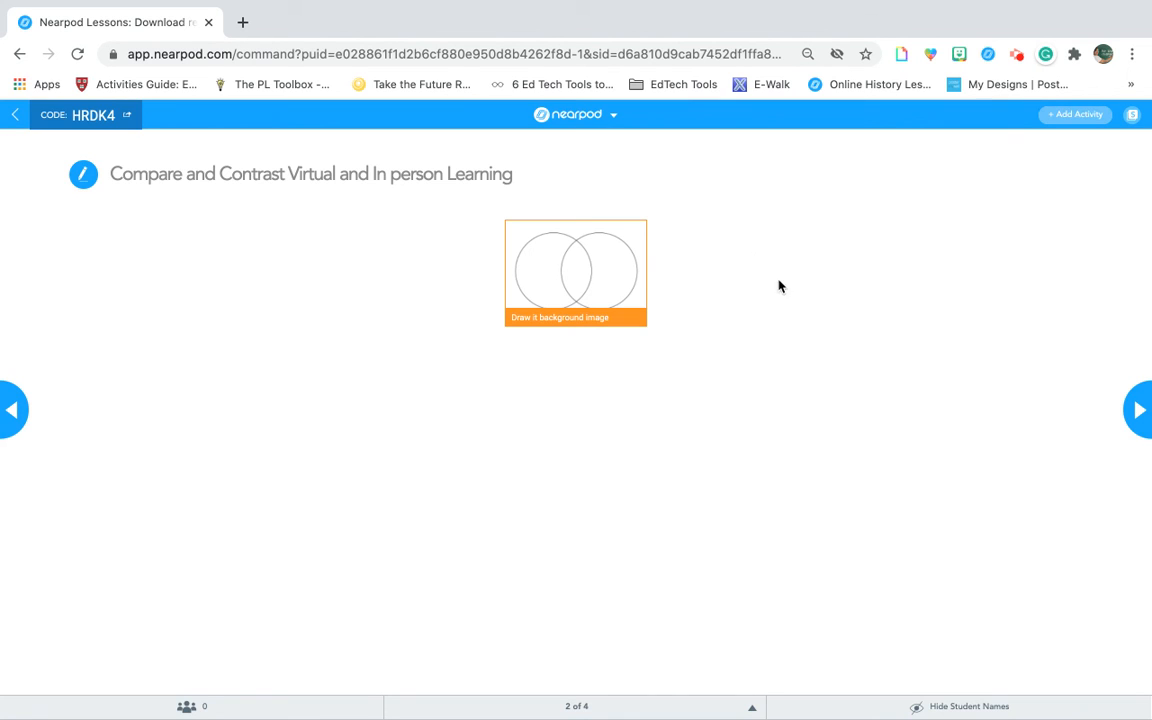